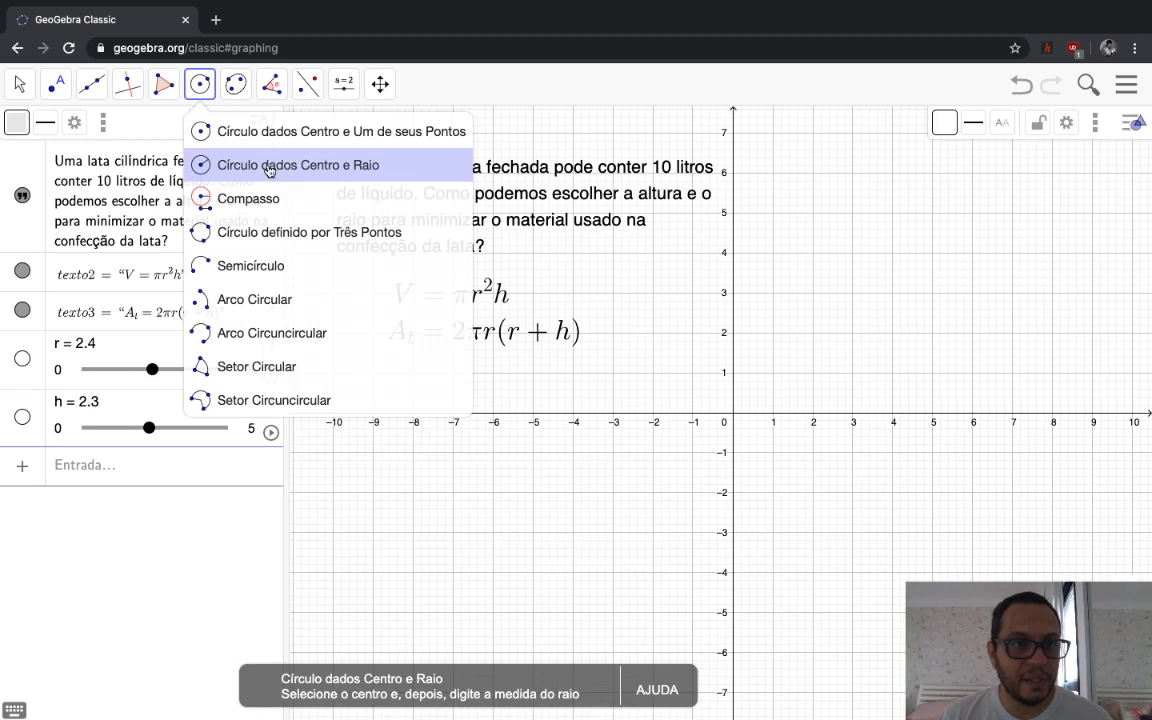
# Draw a circle centred at the origin with radius r, and set the r slider to 2.1
pyautogui.click(268, 167)
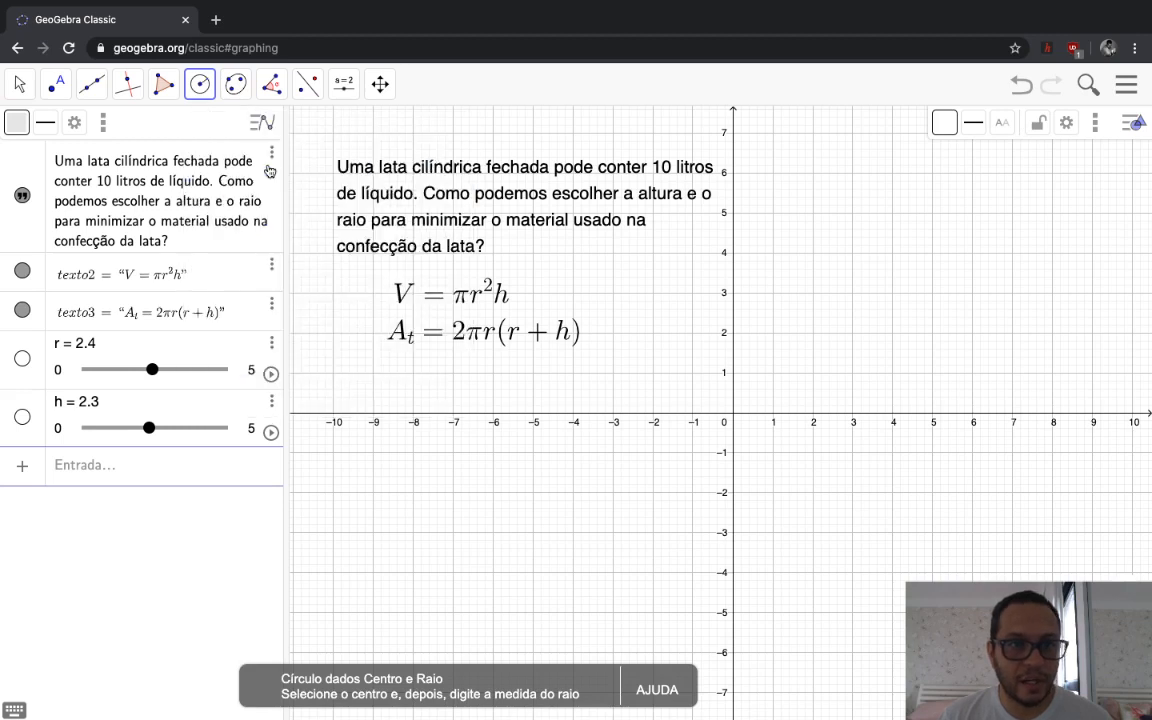
pyautogui.click(735, 421)
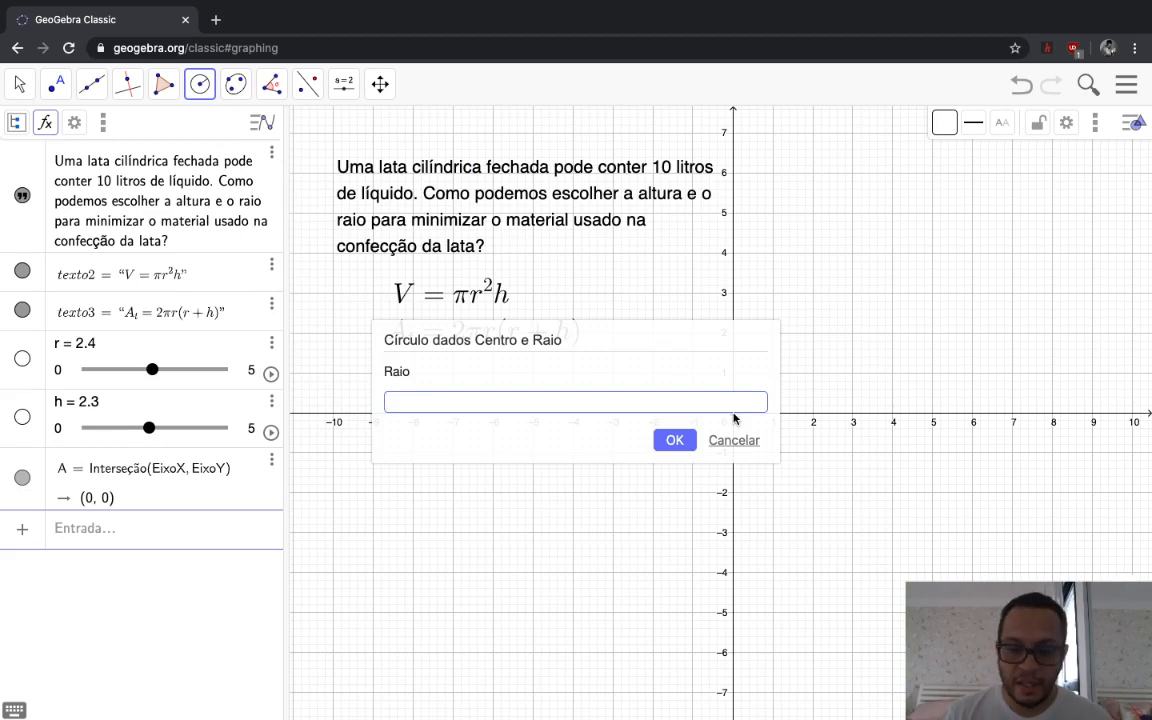
pyautogui.write('r')
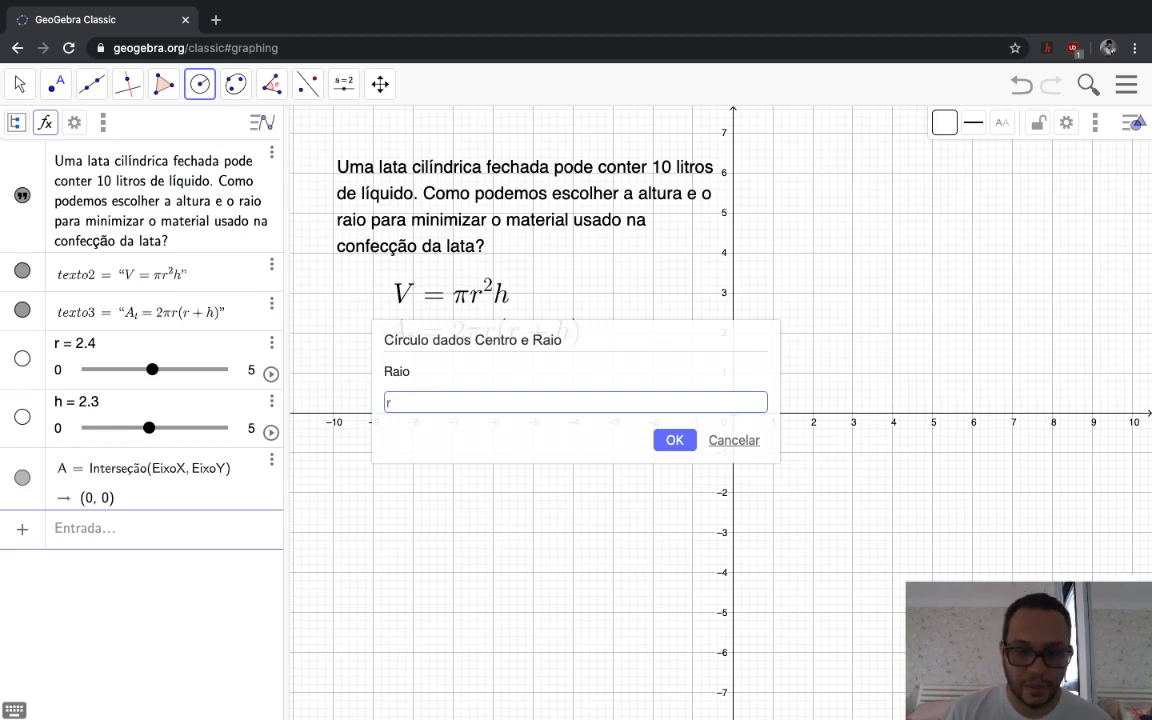
pyautogui.press('Return')
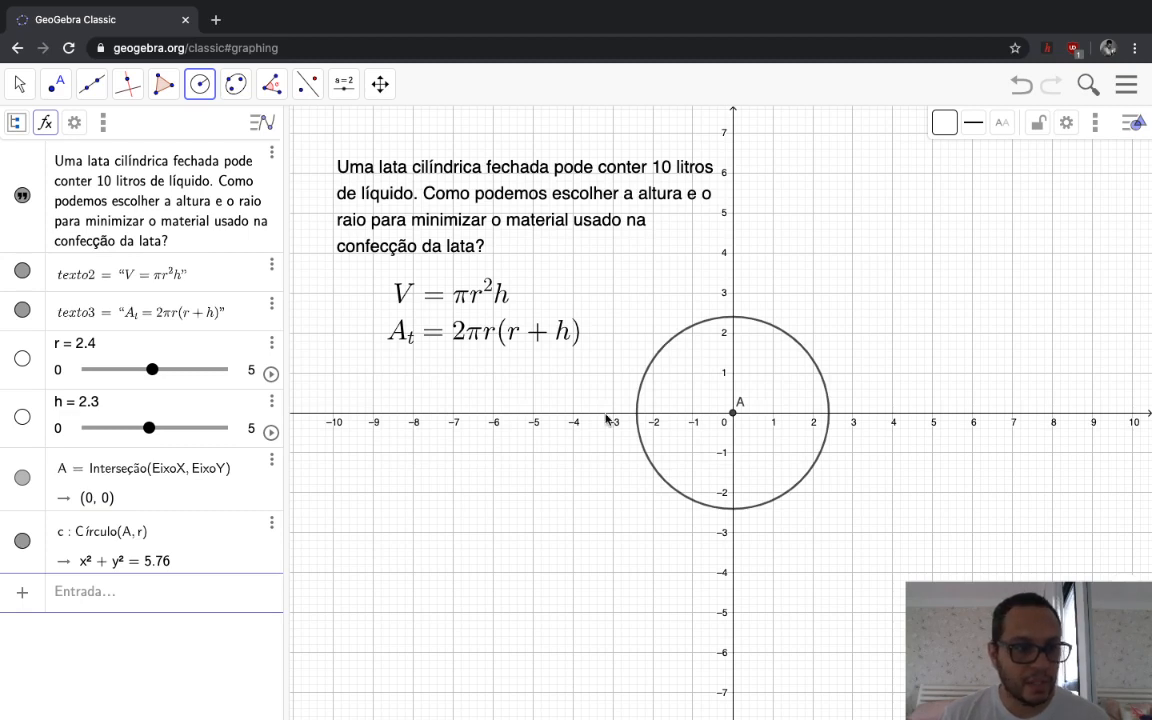
pyautogui.moveTo(152, 370)
pyautogui.mouseDown()
pyautogui.moveTo(182, 370)
pyautogui.moveTo(126, 370)
pyautogui.moveTo(199, 370)
pyautogui.moveTo(145, 372)
pyautogui.mouseUp()
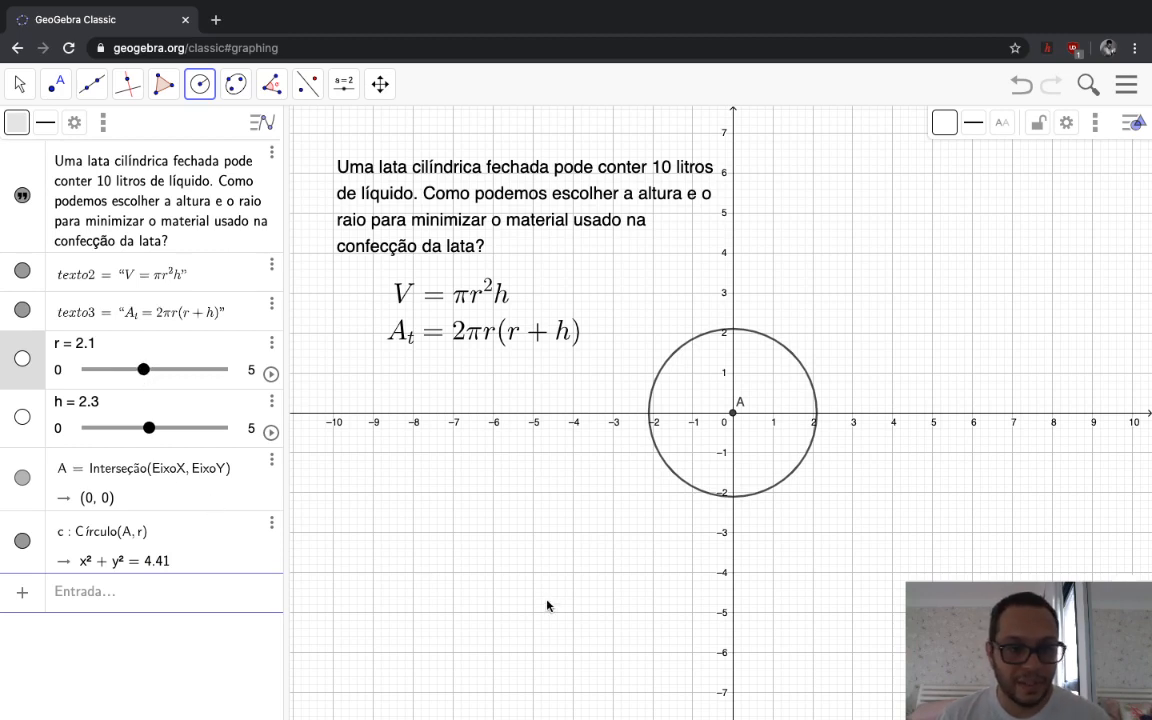
# Show the 3D graphics view beside the 2D view and widen the 2D view to fit the whole circle
pyautogui.click(1134, 92)
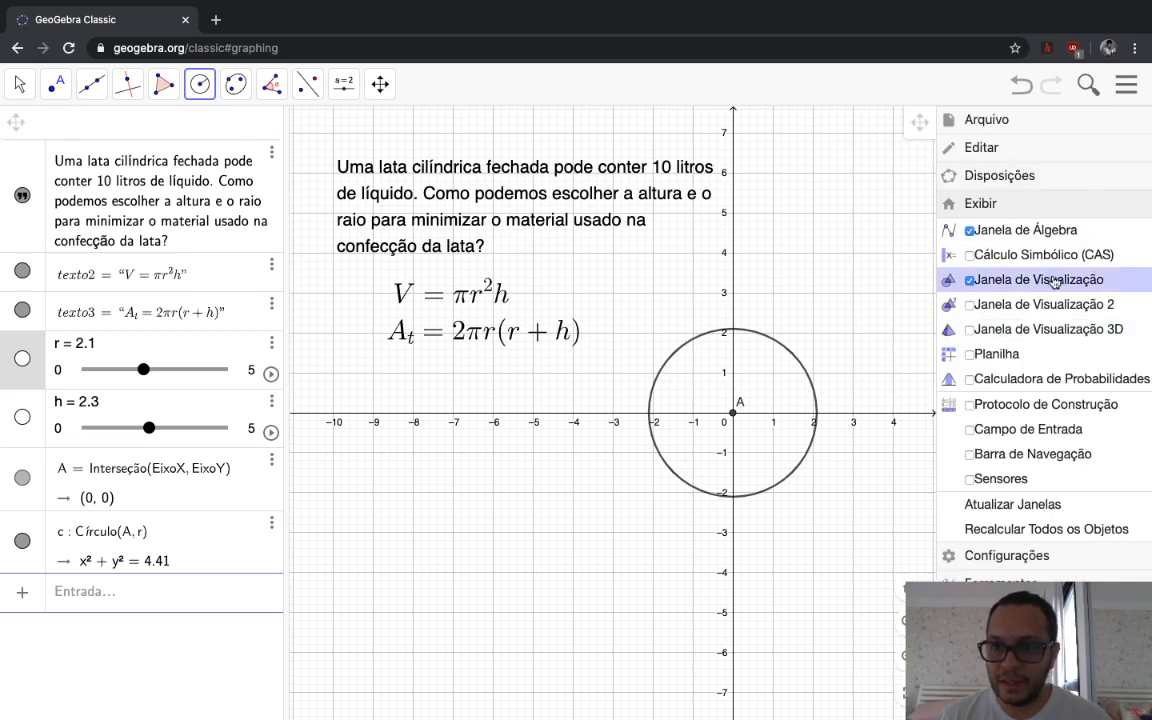
pyautogui.click(1046, 331)
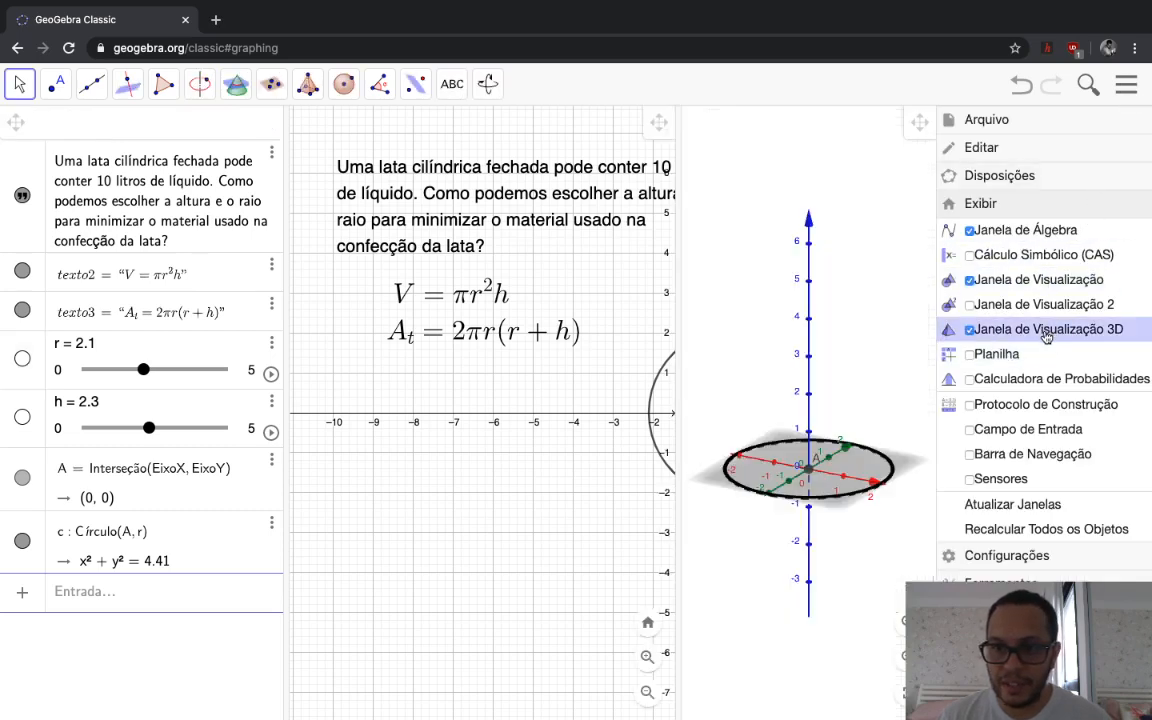
pyautogui.click(1127, 85)
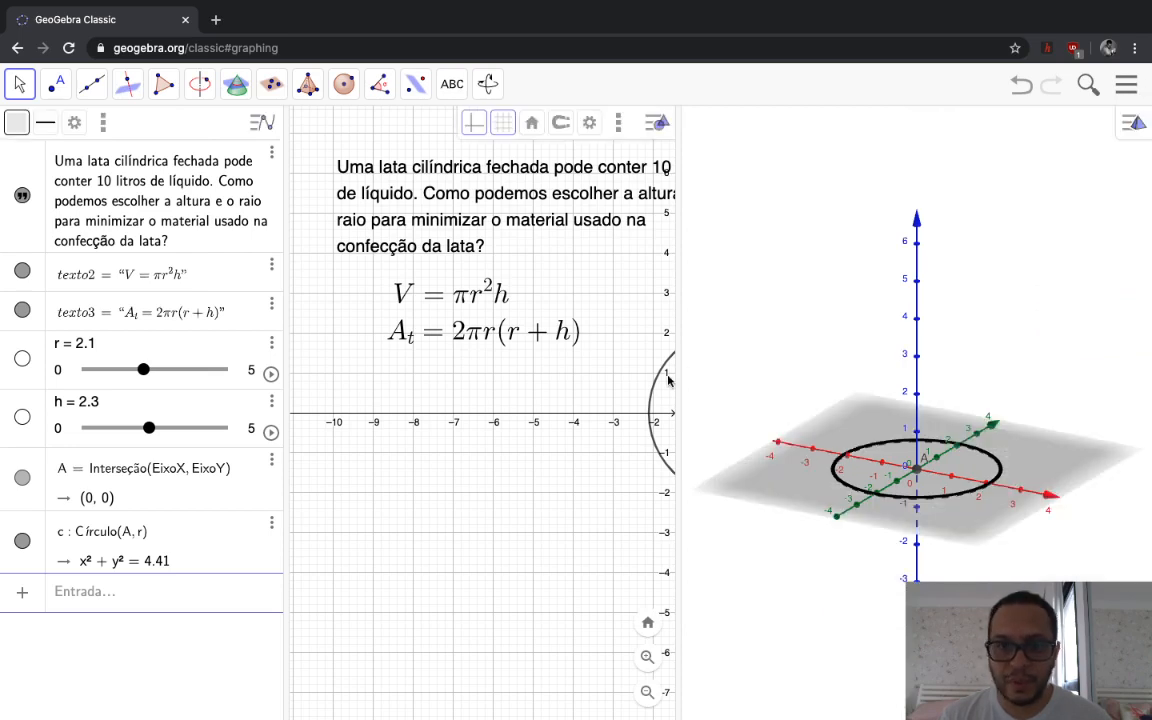
pyautogui.moveTo(677, 355); pyautogui.dragTo(768, 370)
pyautogui.moveTo(591, 463); pyautogui.dragTo(506, 485)
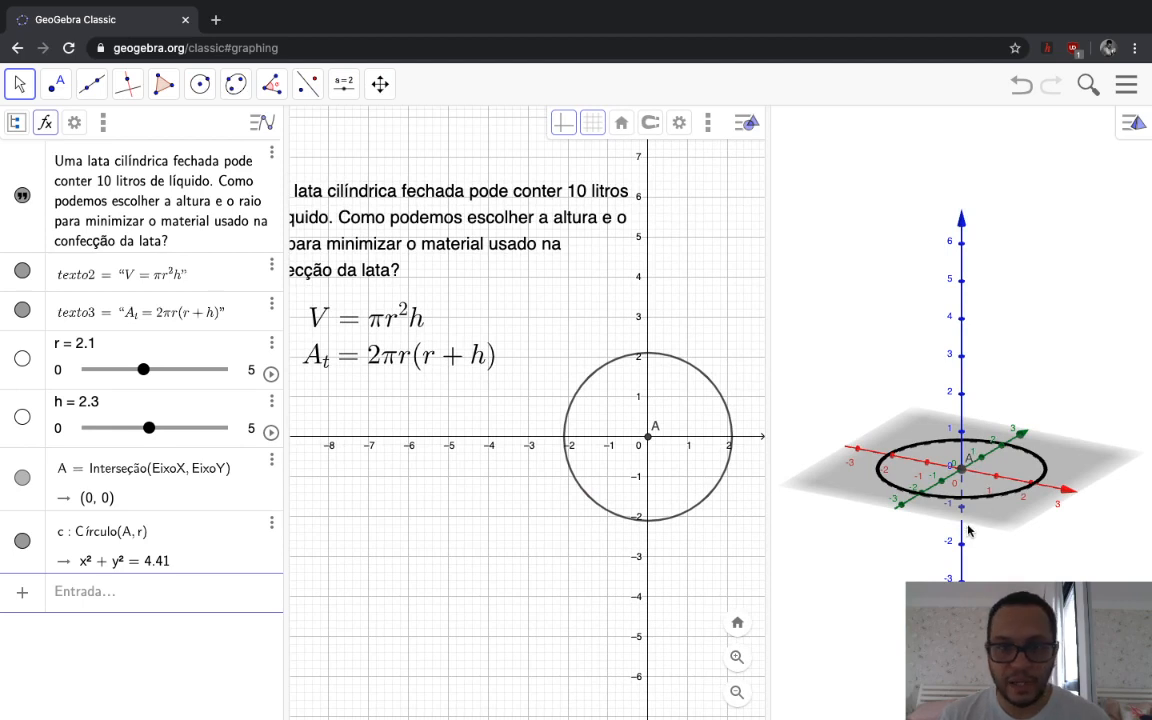
# Extrude the circle in the 3D view into a cylinder of height h
pyautogui.click(792, 346)
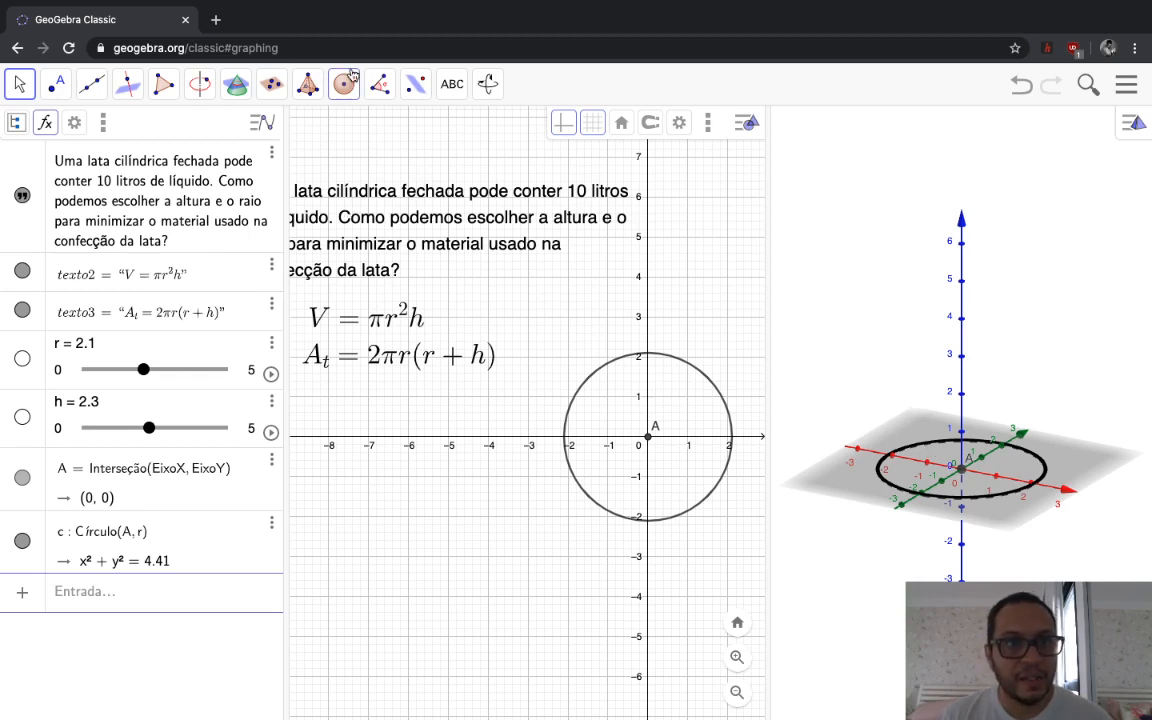
pyautogui.click(309, 86)
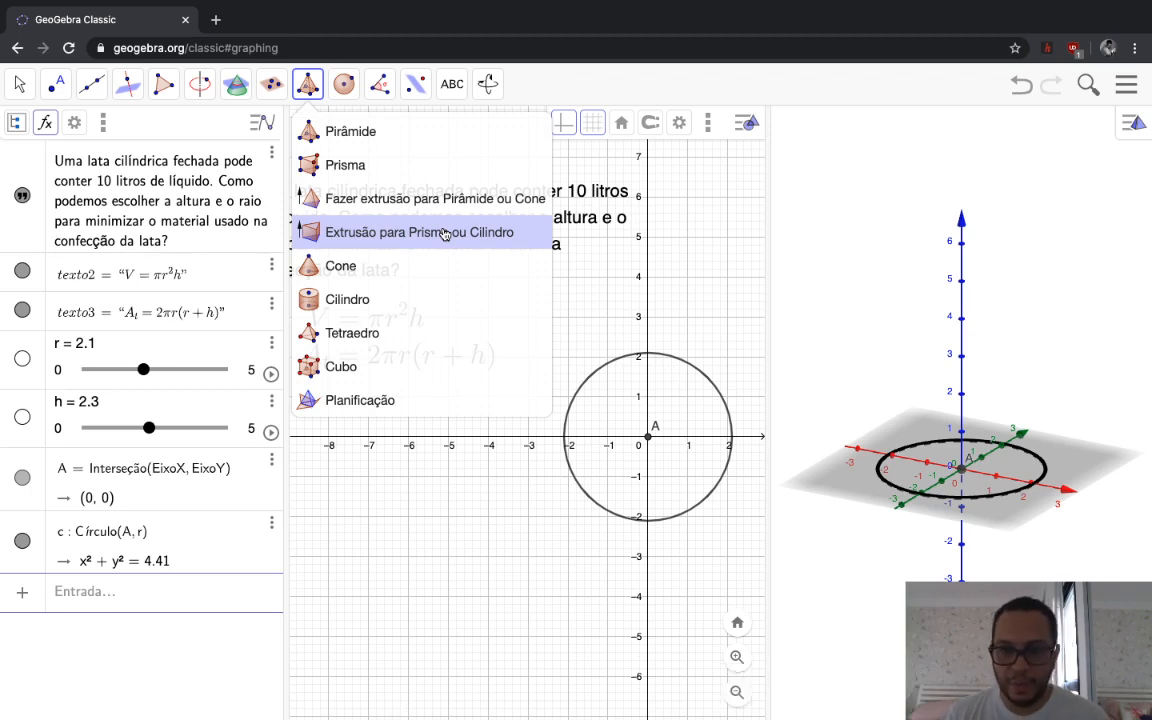
pyautogui.click(444, 233)
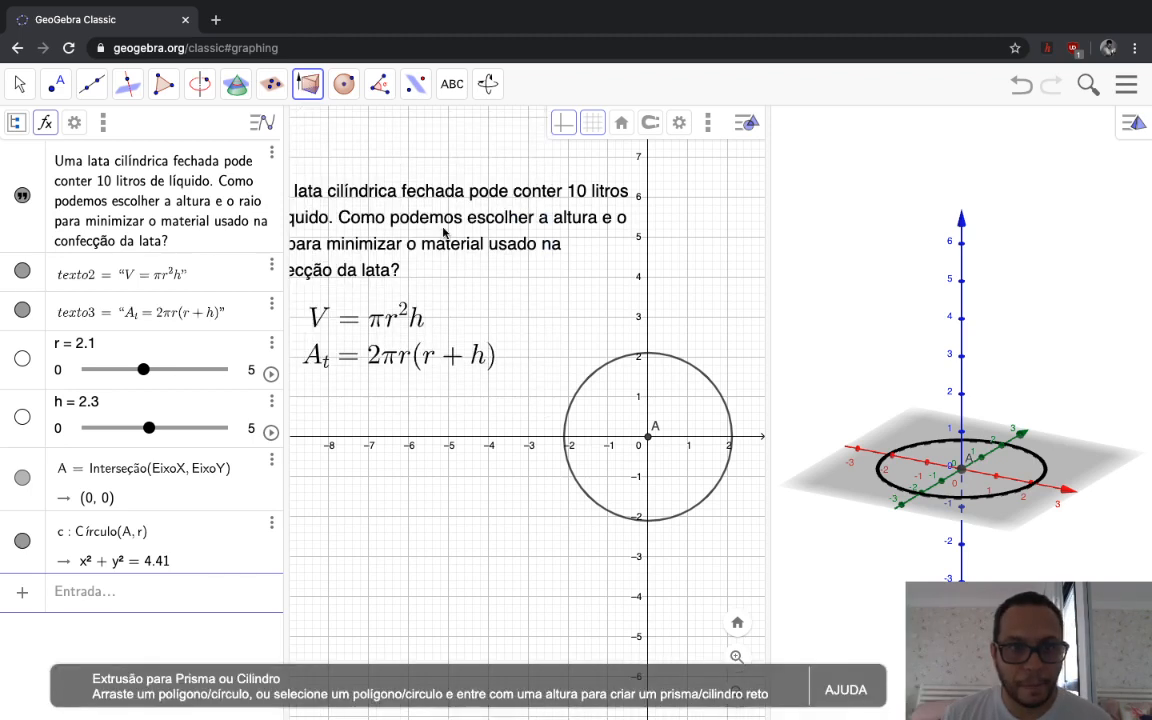
pyautogui.click(1007, 497)
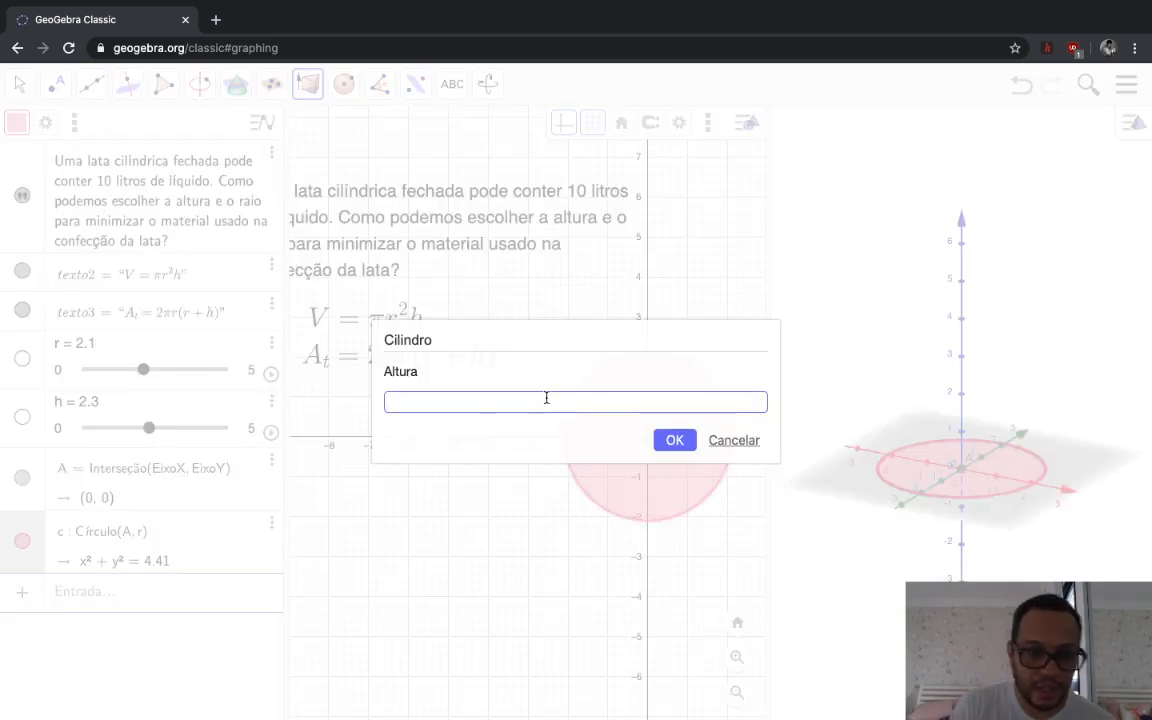
pyautogui.press('Return')
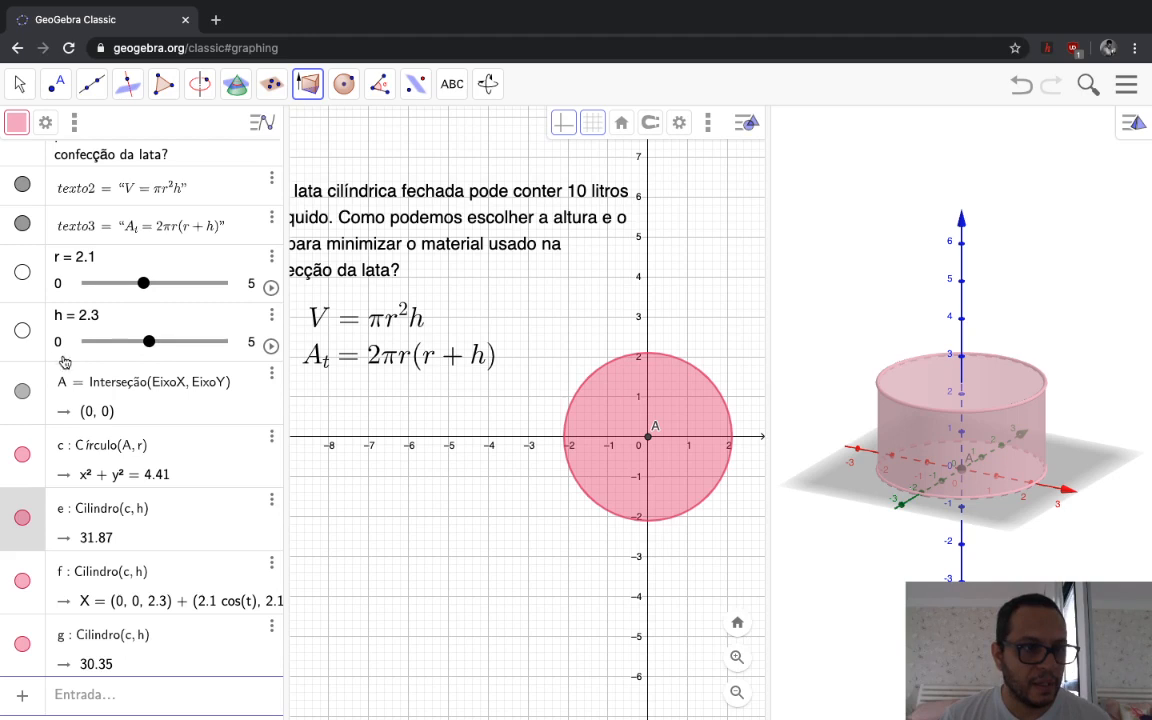
# Test the cylinder by varying the h and r sliders, including h at 3.3, and undo the changes
pyautogui.click(35, 324)
pyautogui.moveTo(150, 347); pyautogui.dragTo(178, 344)
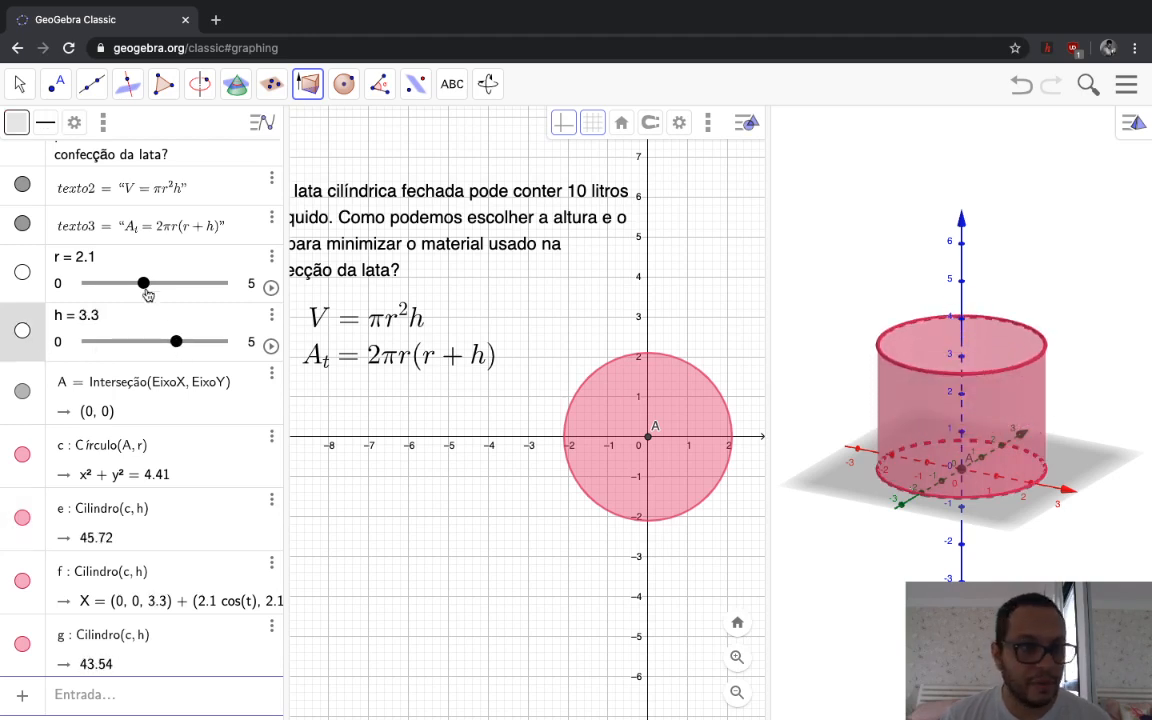
pyautogui.moveTo(143, 283)
pyautogui.mouseDown()
pyautogui.moveTo(183, 283)
pyautogui.moveTo(122, 285)
pyautogui.moveTo(176, 290)
pyautogui.moveTo(141, 292)
pyautogui.mouseUp()
pyautogui.moveTo(175, 341)
pyautogui.mouseDown()
pyautogui.moveTo(157, 342)
pyautogui.moveTo(189, 343)
pyautogui.mouseUp()
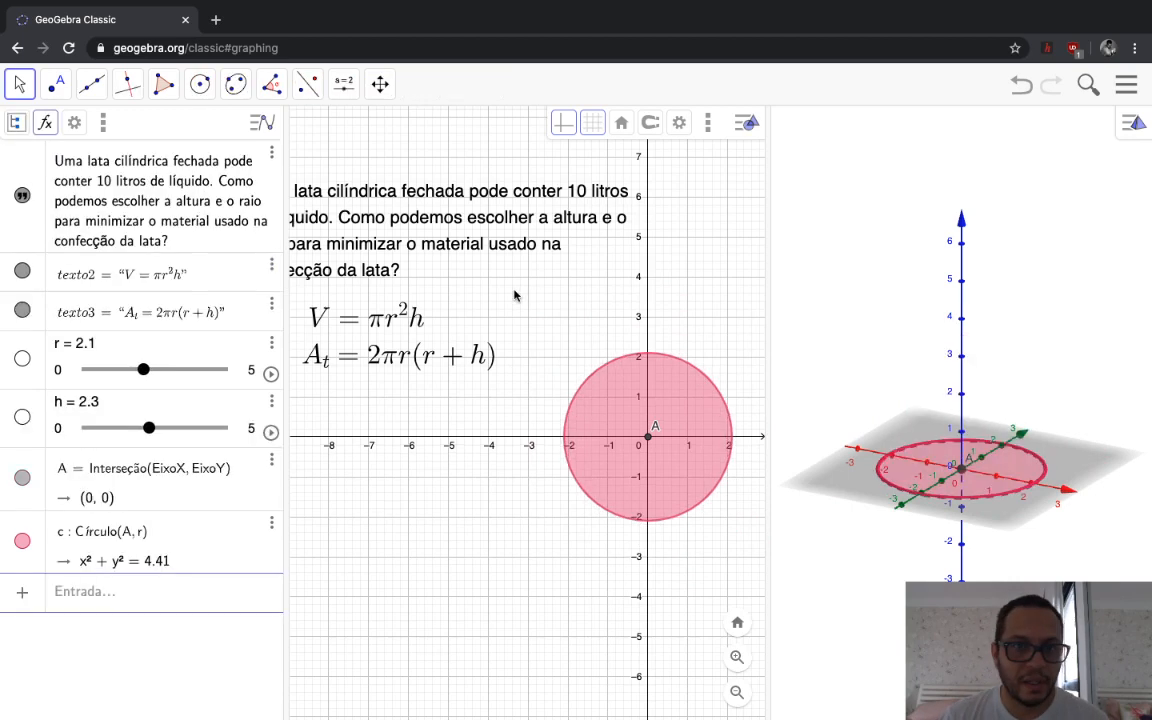
pyautogui.moveTo(514, 290); pyautogui.dragTo(597, 306)
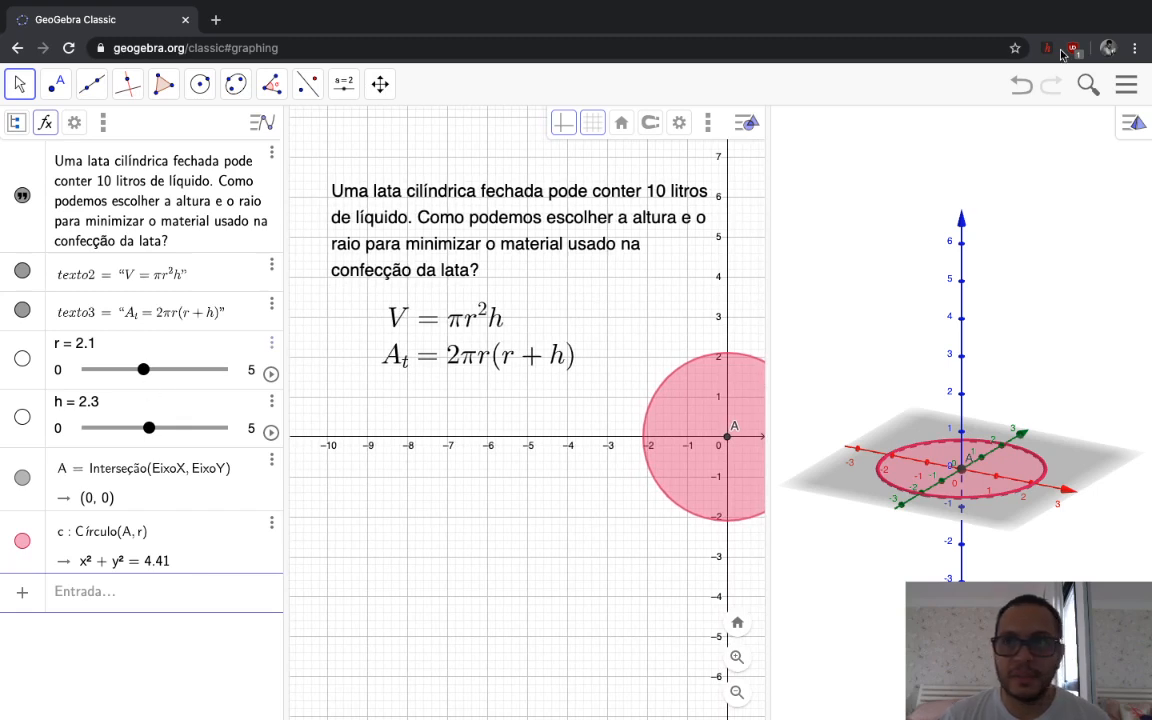
pyautogui.click(1021, 88)
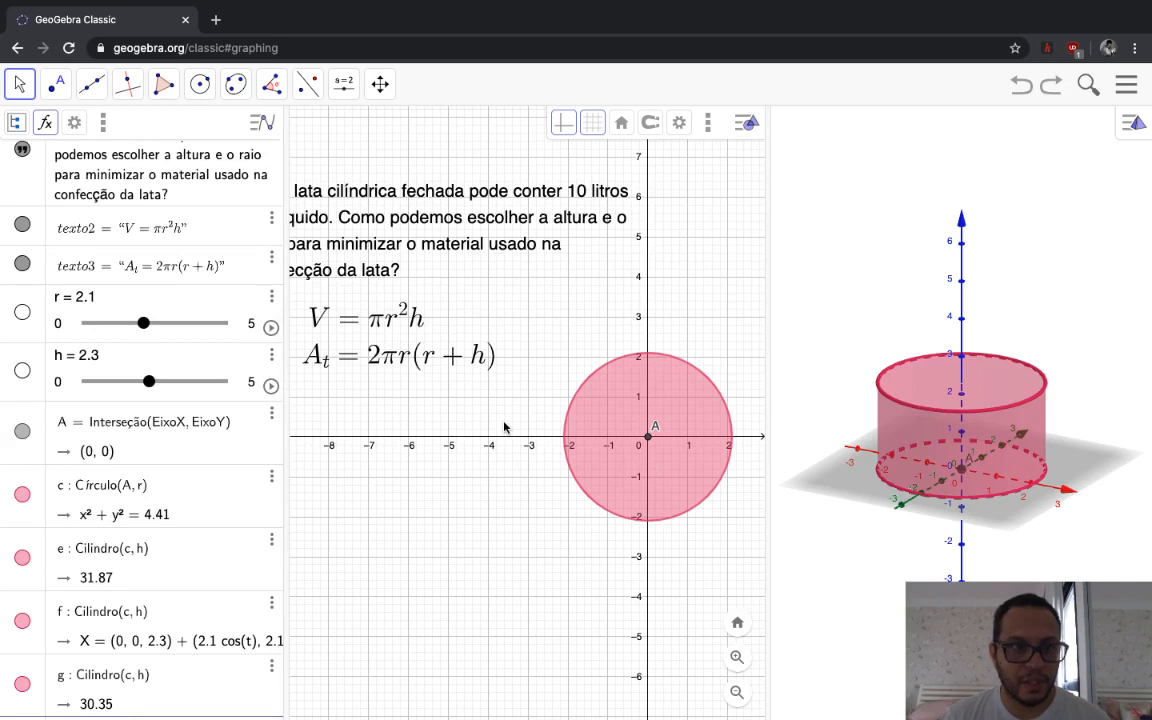
# Move the problem statement text in the 2D view so that it fits fully above the two formulas
pyautogui.click(20, 84)
pyautogui.click(44, 125)
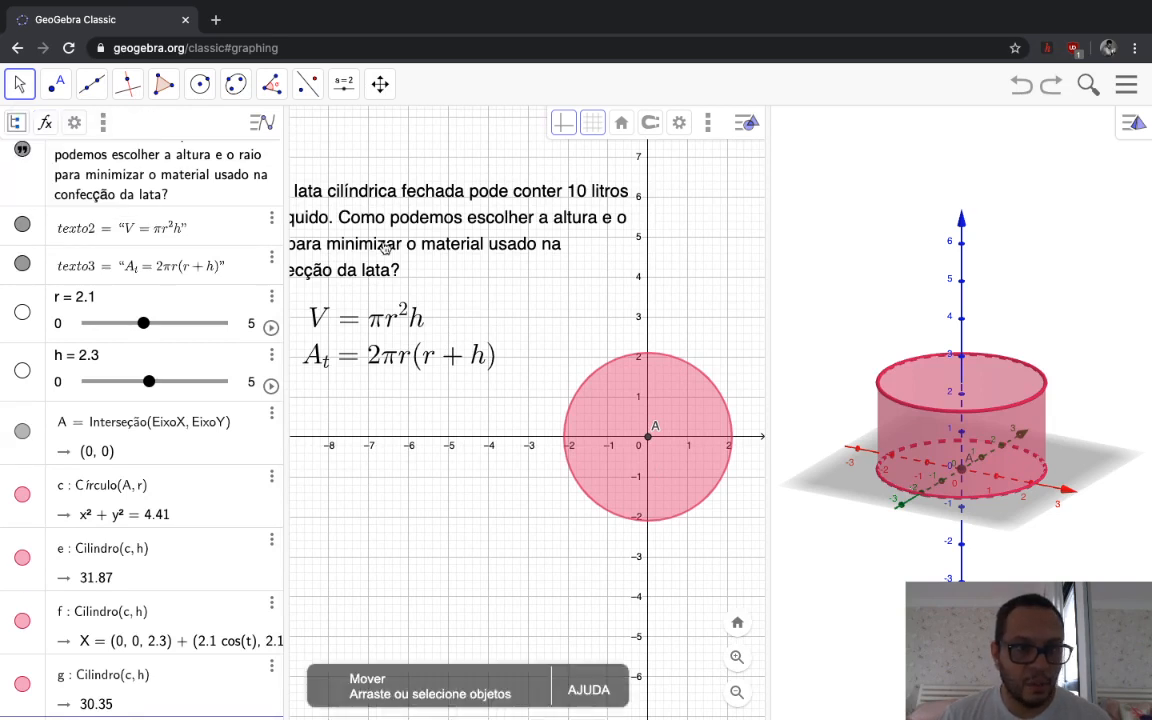
pyautogui.moveTo(470, 272); pyautogui.dragTo(516, 267)
pyautogui.moveTo(462, 227); pyautogui.dragTo(491, 211)
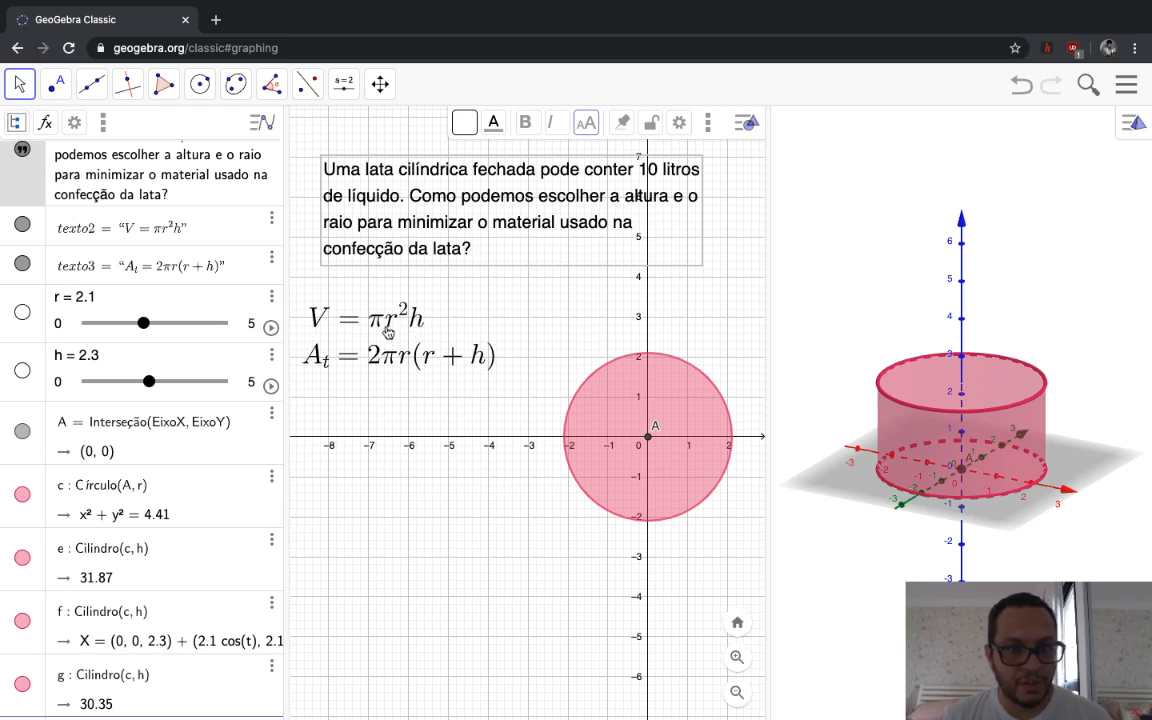
# Define the volume as a new parameter, V = 10
pyautogui.scroll(-1, 144, 555)
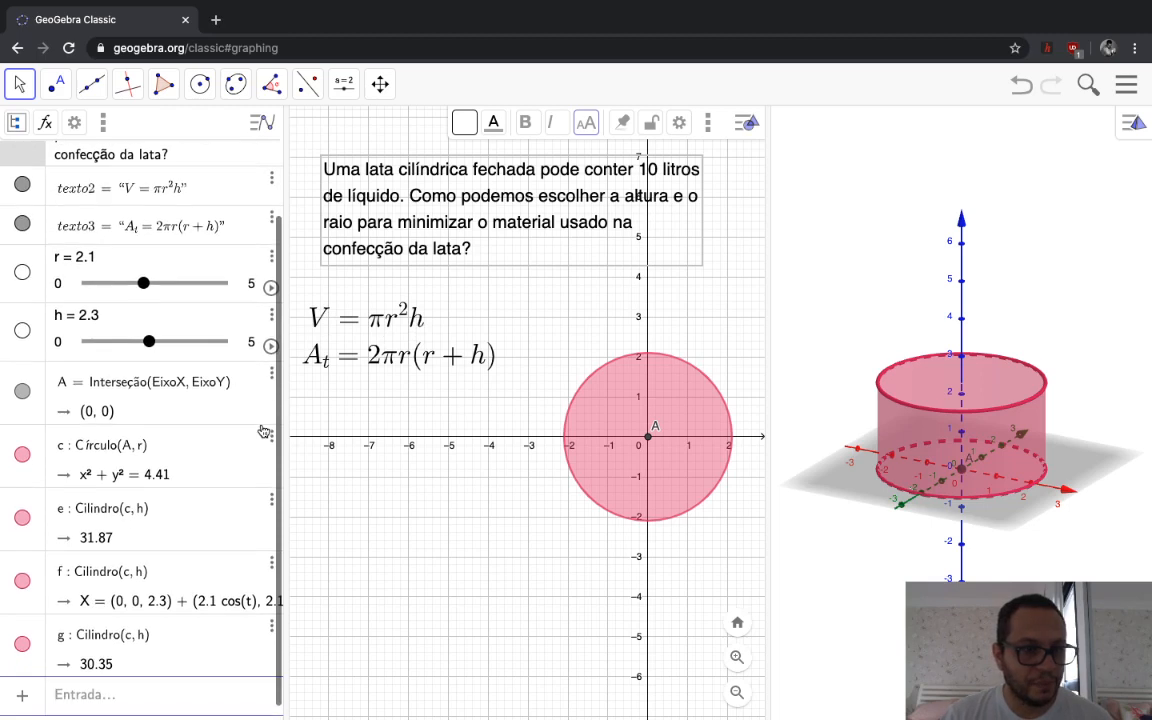
pyautogui.click(154, 696)
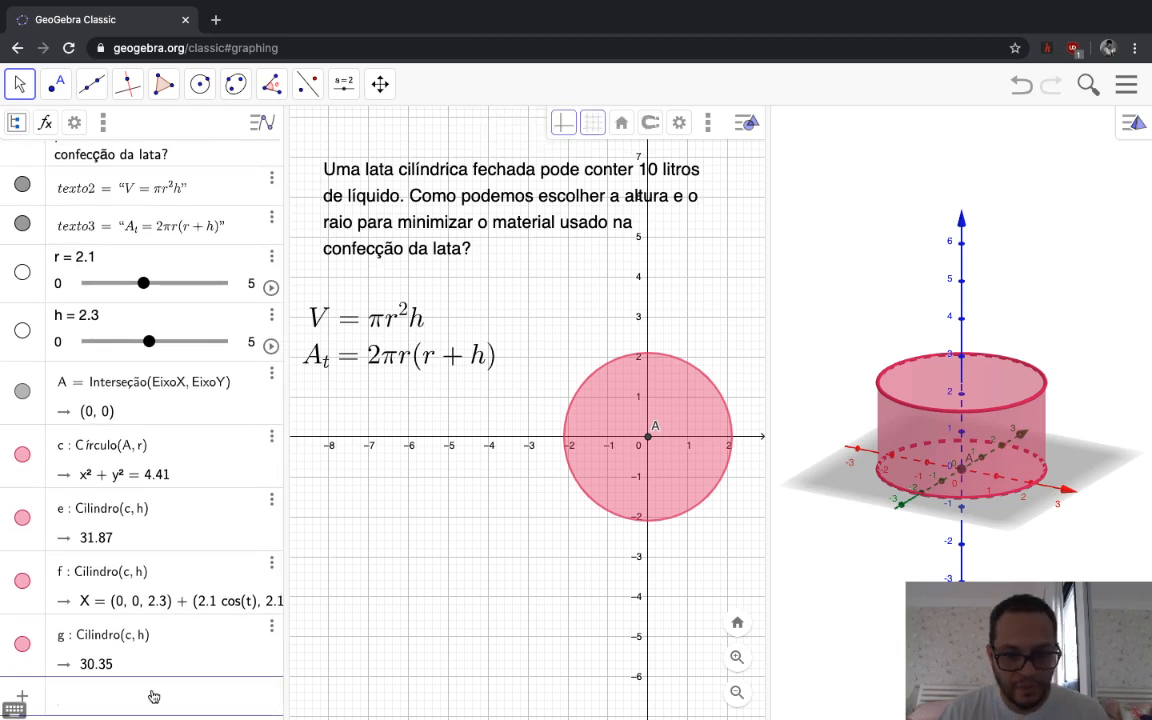
pyautogui.write('V = 10')
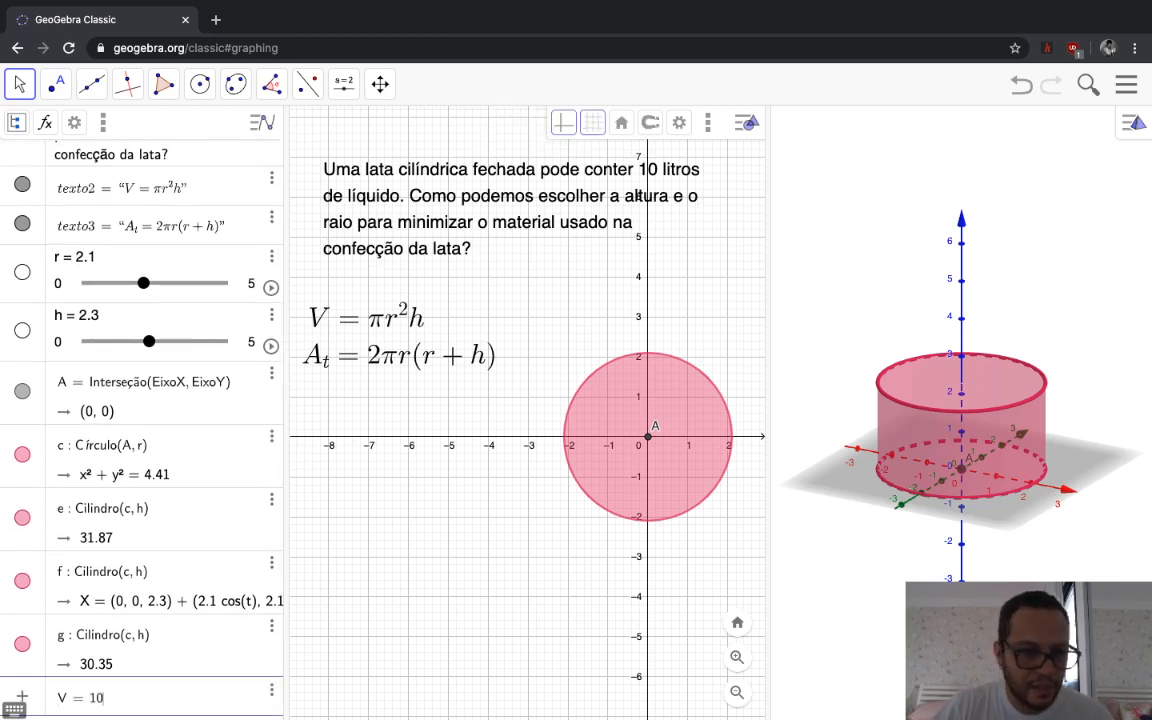
pyautogui.press('Return')
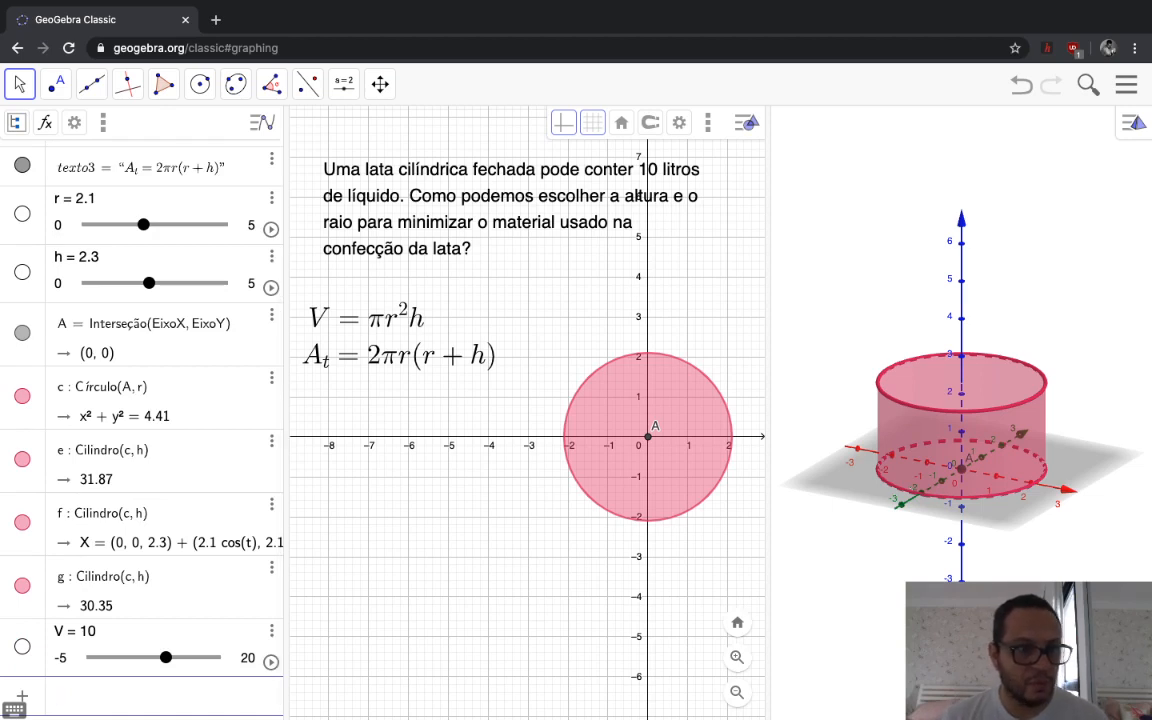
# Redefine the height h as V/(pi*r^2) so that it depends on the volume and radius
pyautogui.click(121, 267)
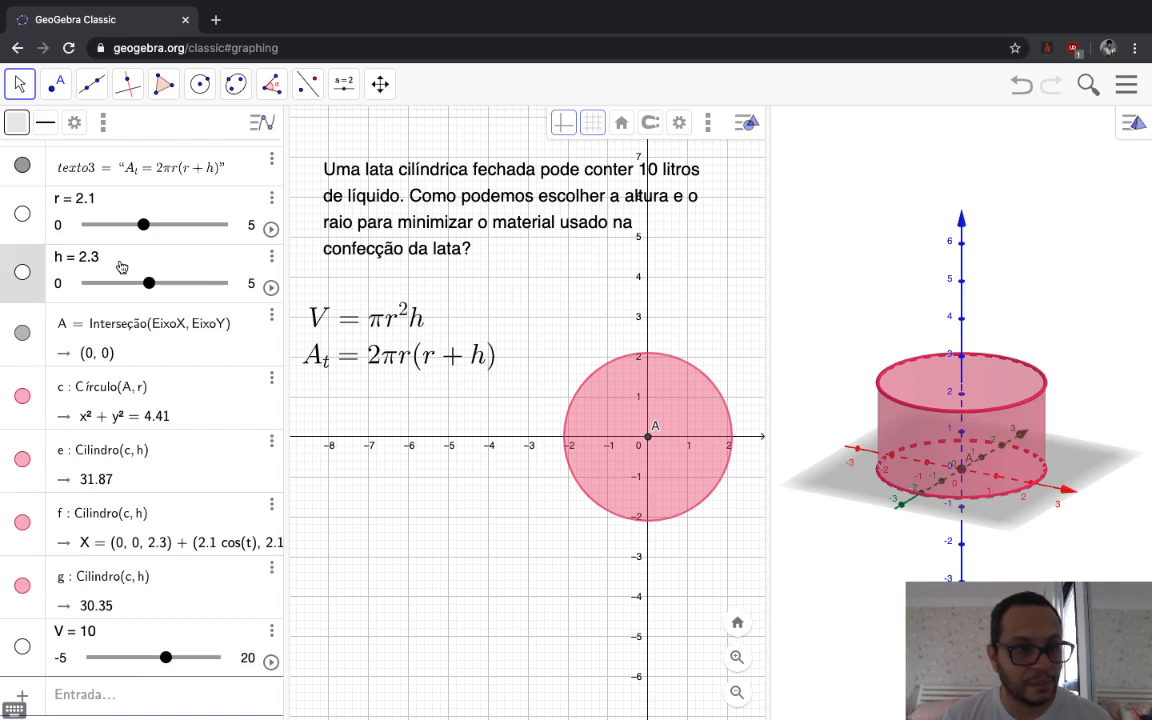
pyautogui.click(118, 262)
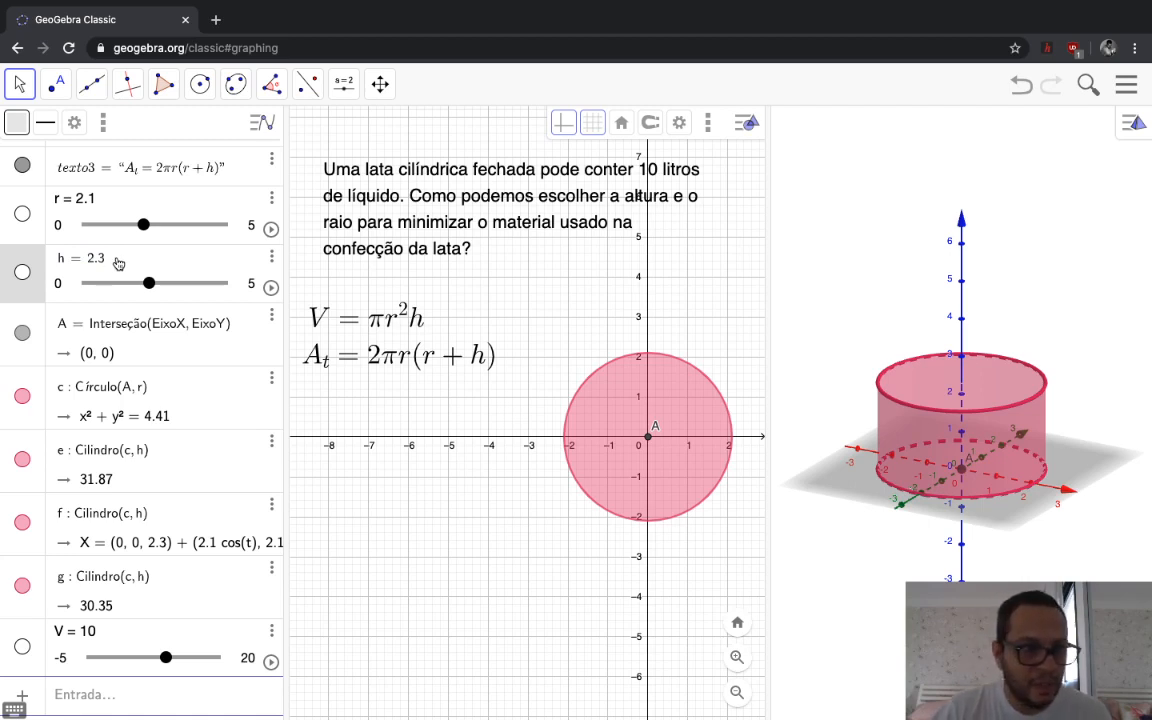
pyautogui.press('BackSpace')
pyautogui.press('BackSpace')
pyautogui.press('BackSpace')
pyautogui.write('V')
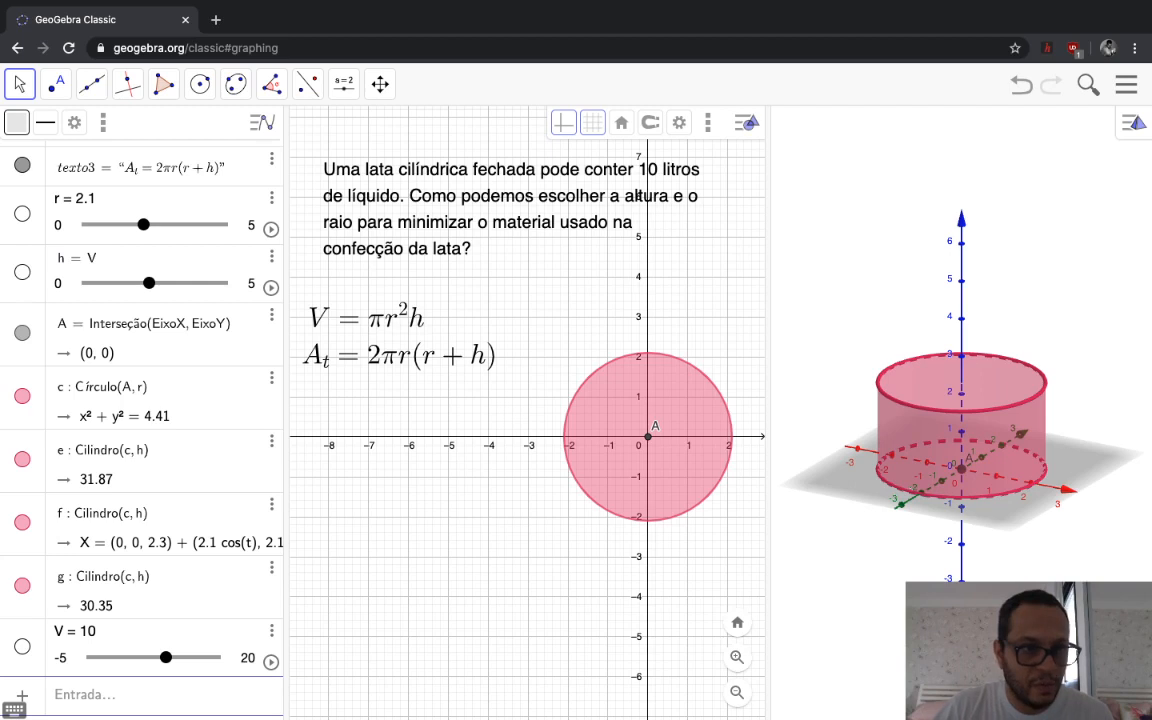
pyautogui.write('/pi')
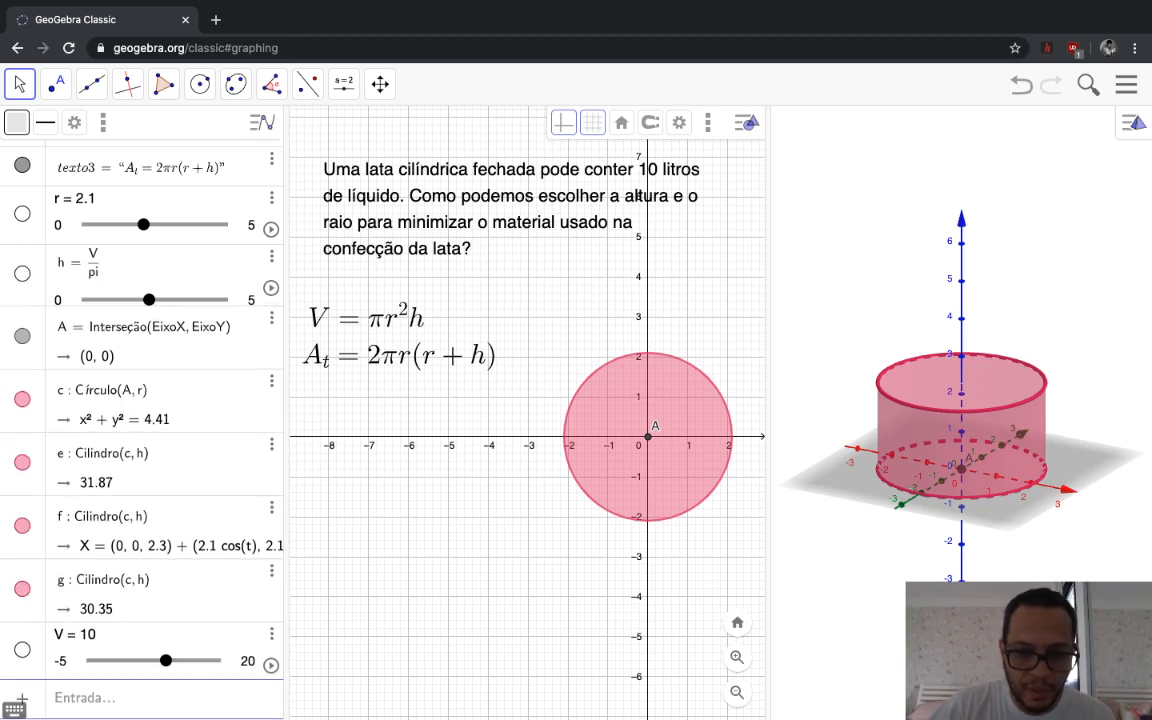
pyautogui.write('*r')
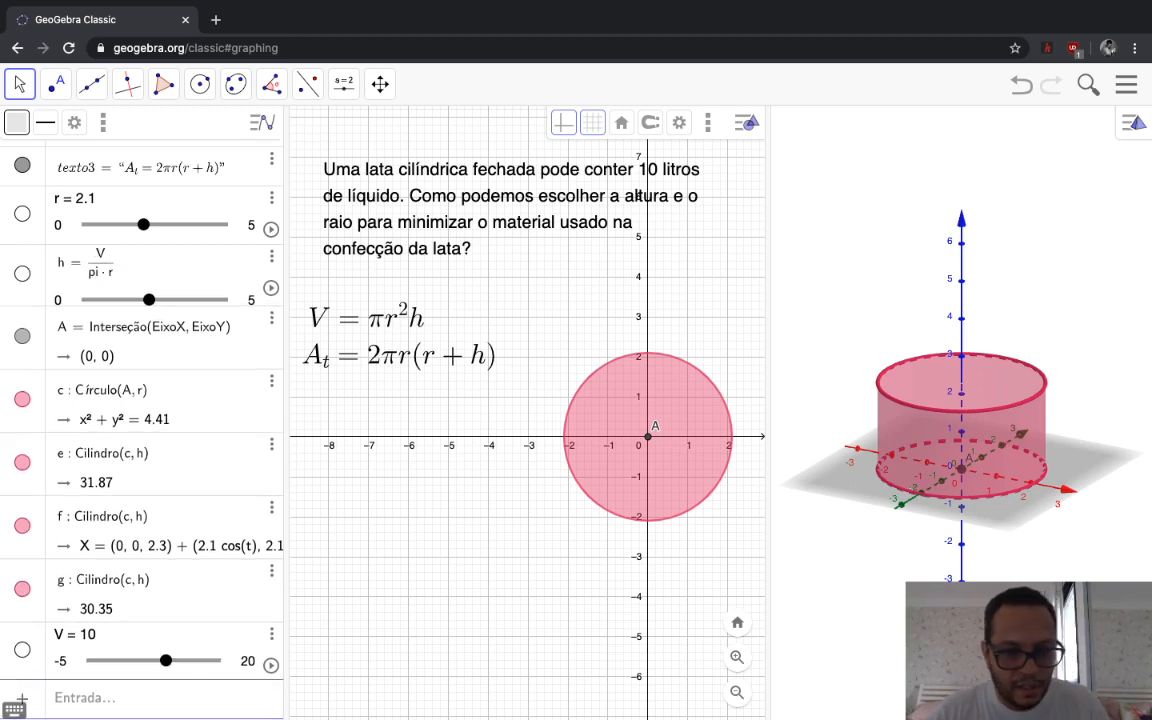
pyautogui.write('^2')
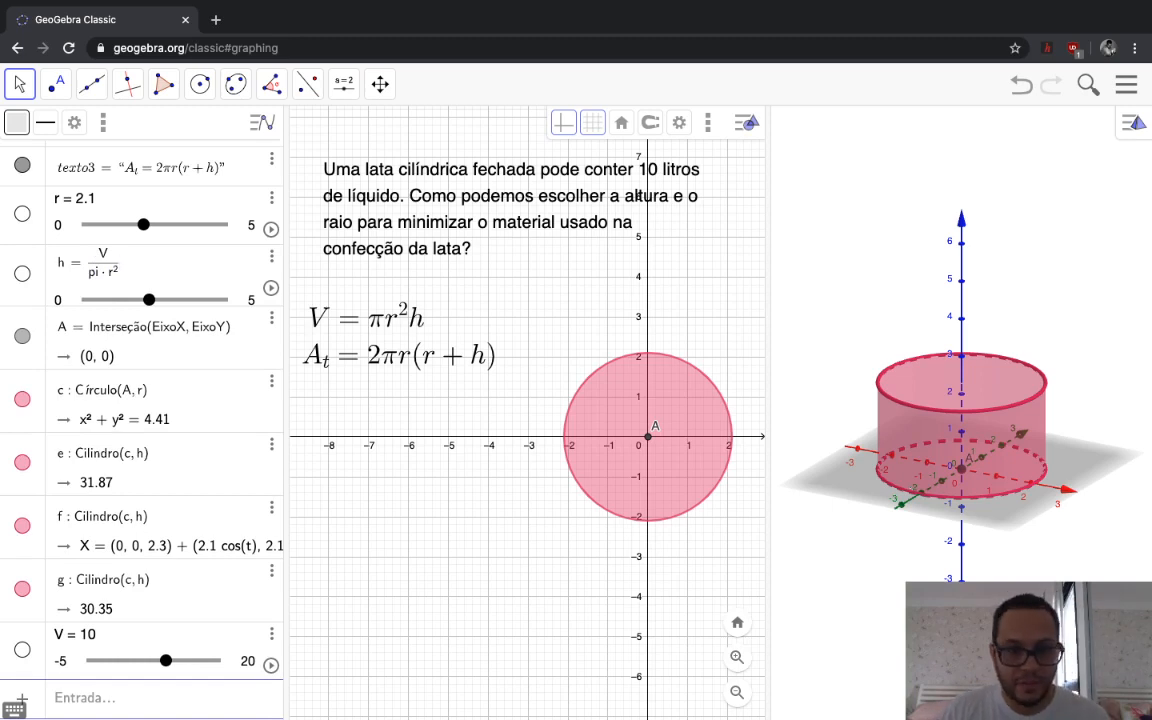
pyautogui.press('Return')
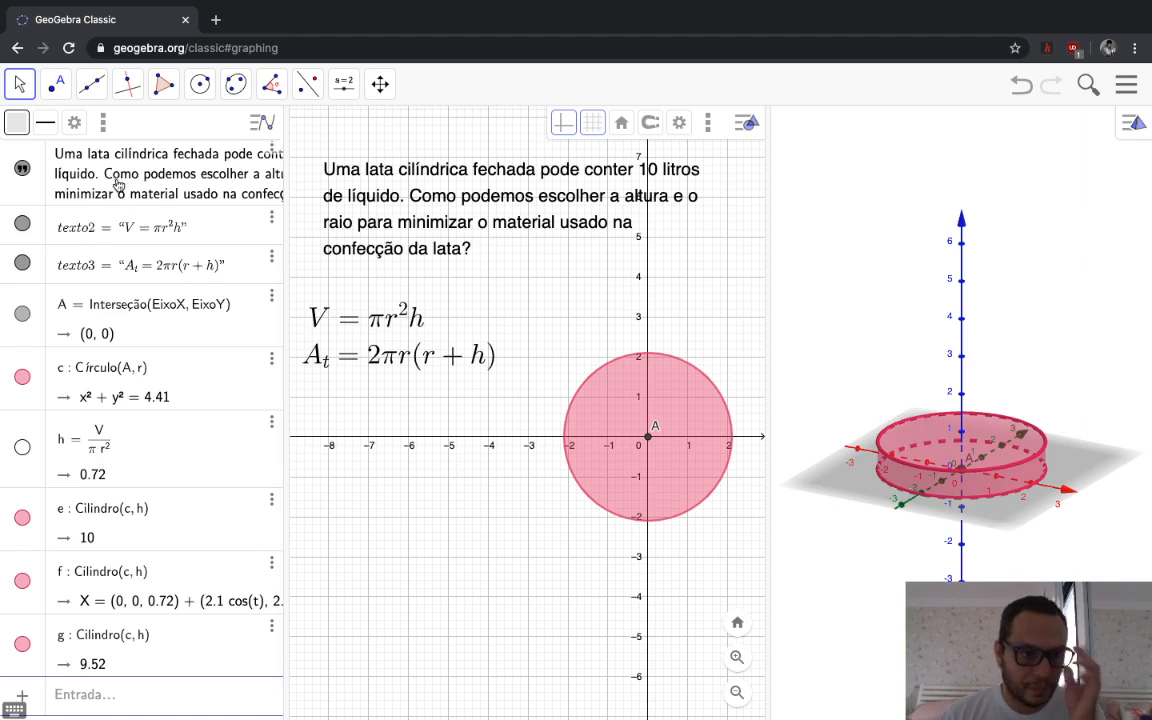
# Set the r slider to 1.3
pyautogui.scroll(2, 146, 320)
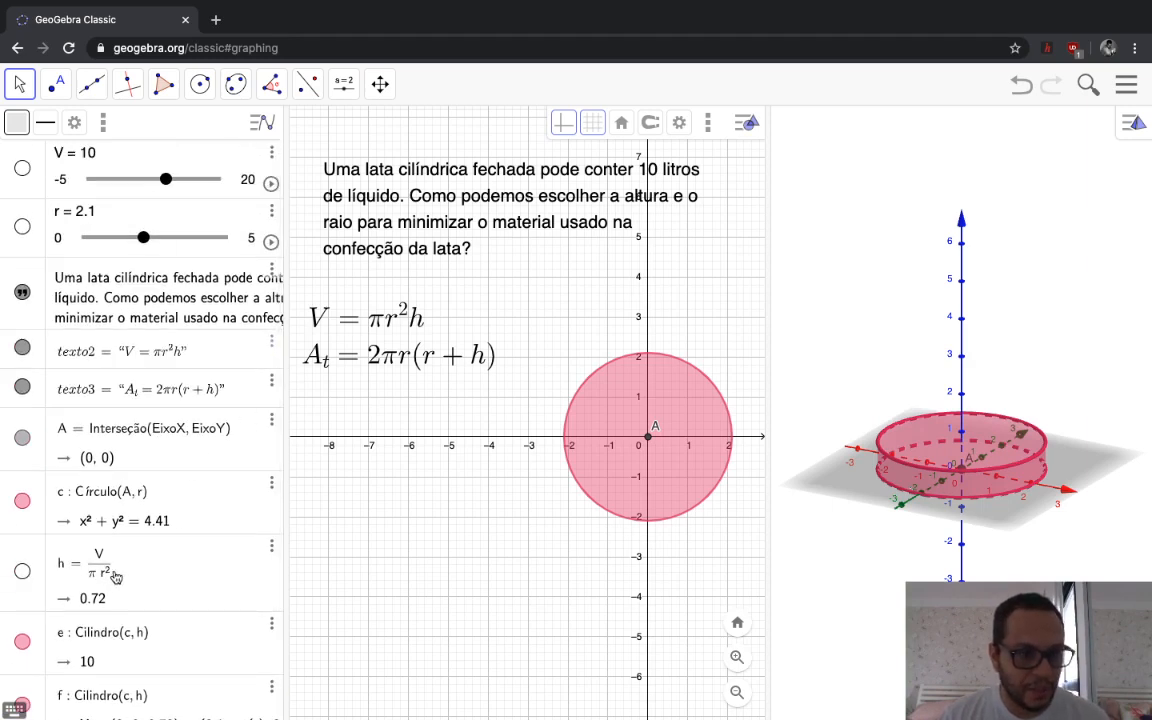
pyautogui.moveTo(143, 237)
pyautogui.mouseDown()
pyautogui.moveTo(183, 245)
pyautogui.moveTo(105, 241)
pyautogui.moveTo(167, 238)
pyautogui.moveTo(112, 237)
pyautogui.moveTo(123, 237)
pyautogui.mouseUp()
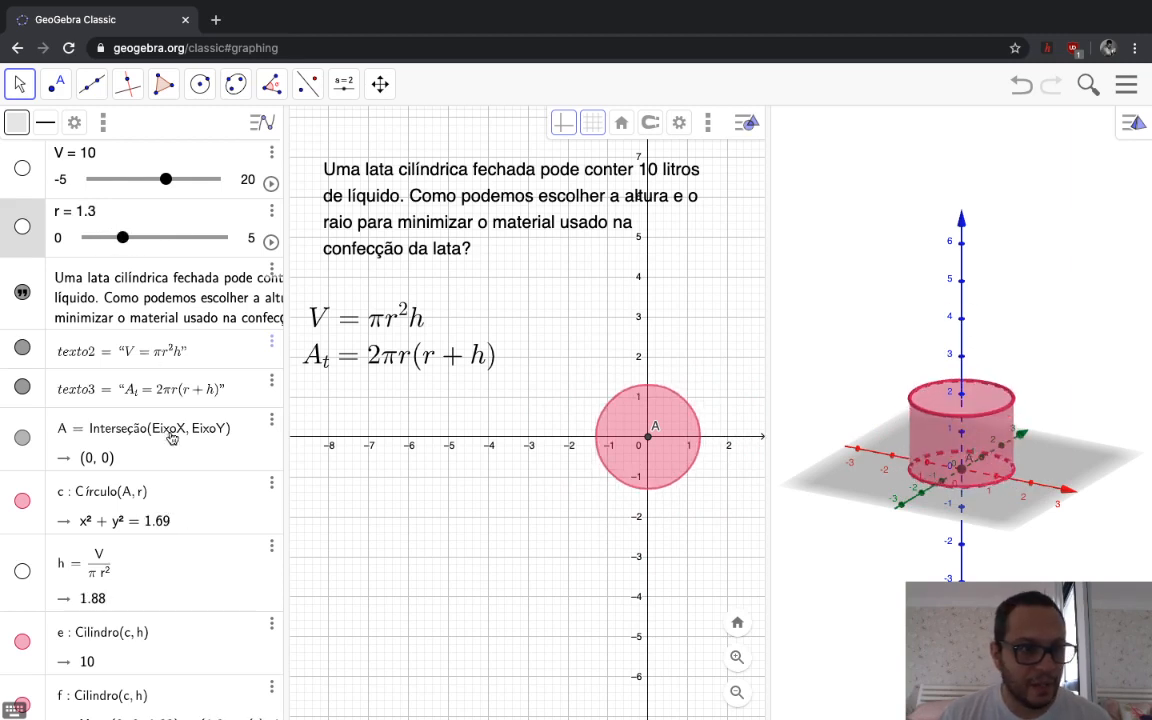
# Define the can's total surface area as a new parameter, A_t = 2*pi*r*(r+h)
pyautogui.scroll(-3, 172, 440)
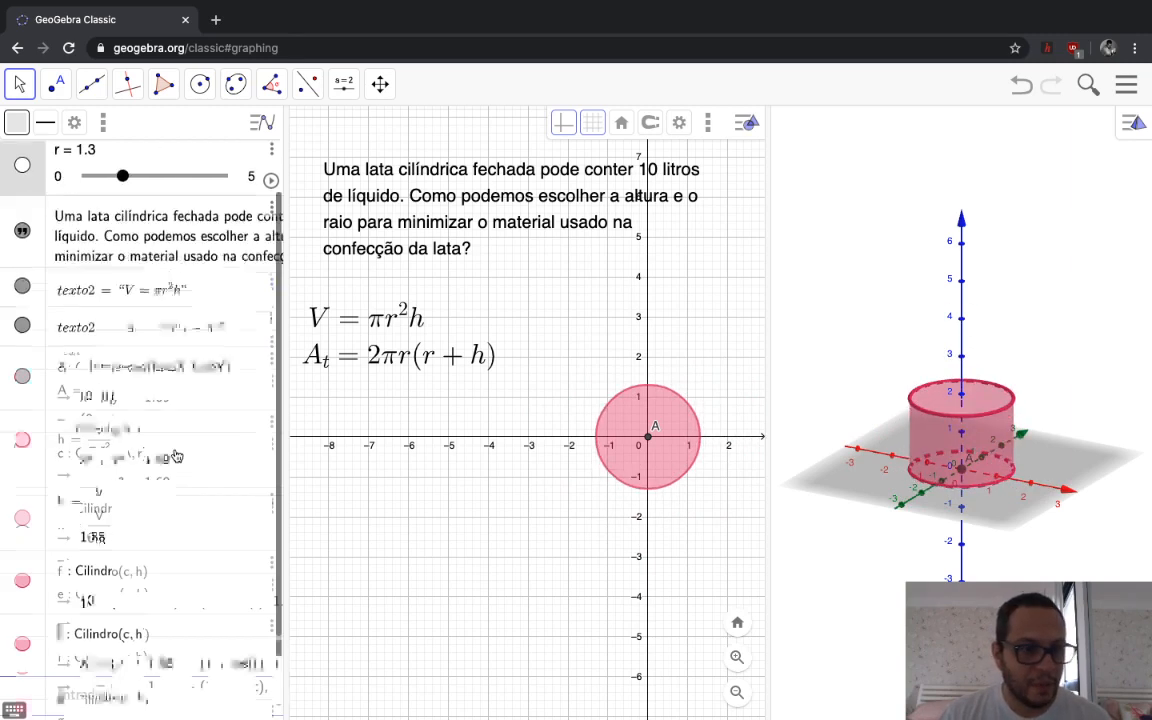
pyautogui.click(123, 697)
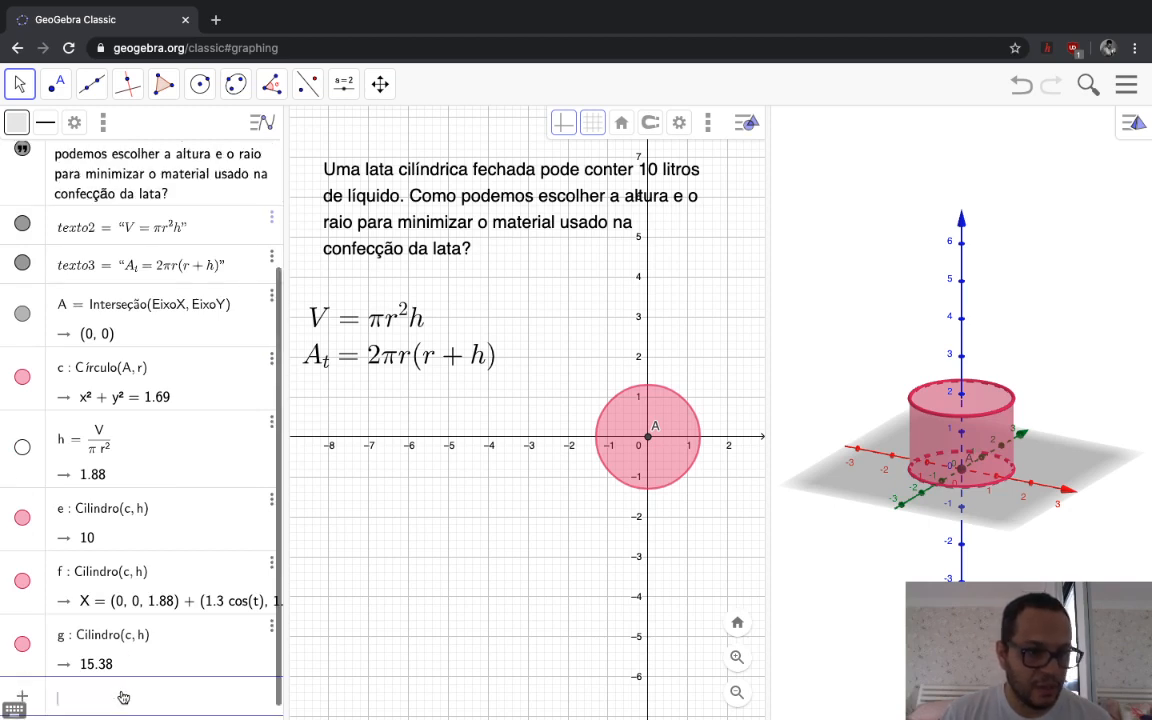
pyautogui.click(116, 698)
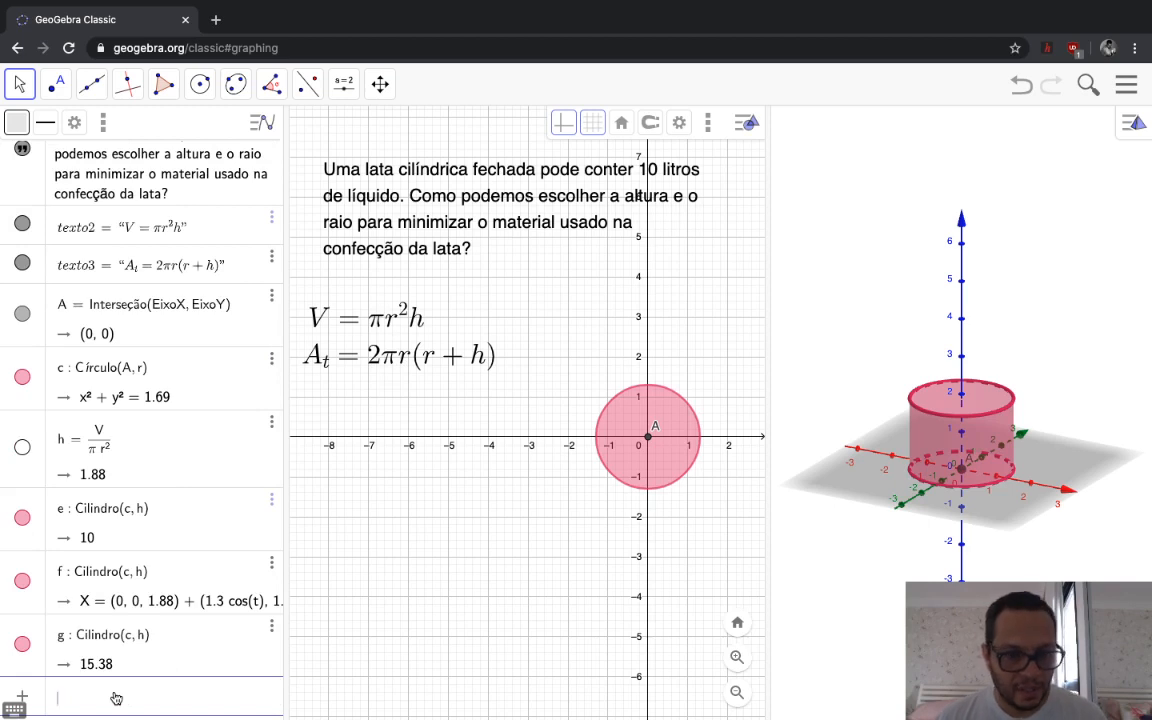
pyautogui.write('A_t')
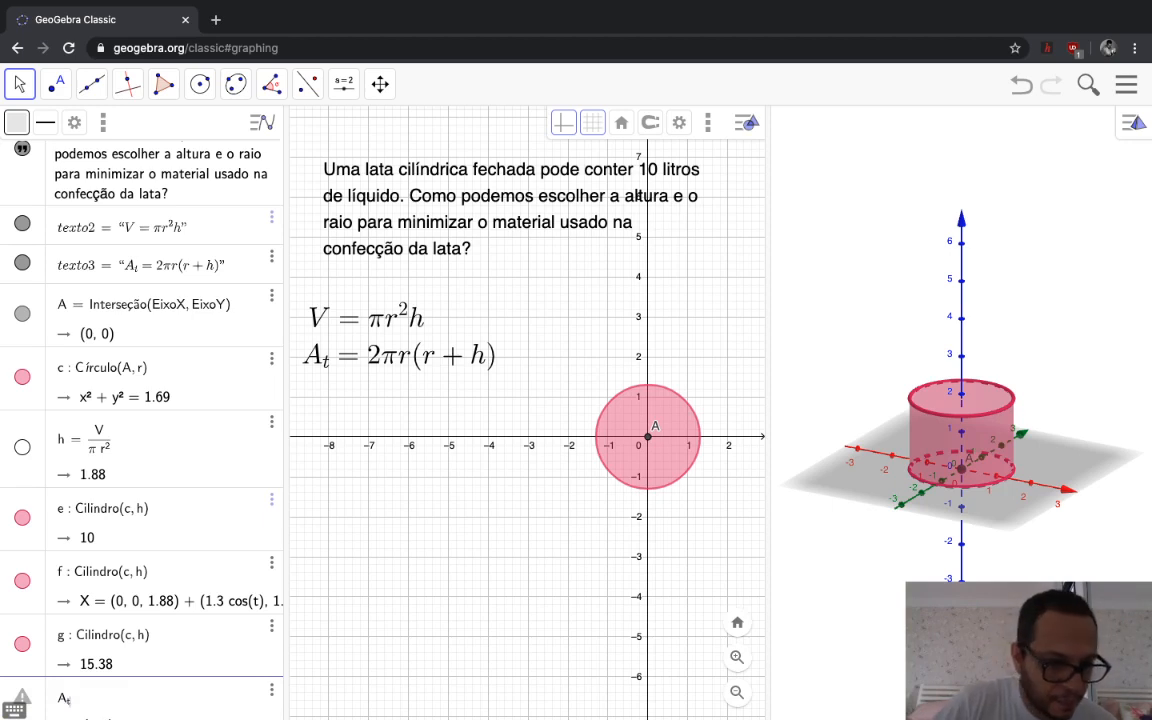
pyautogui.write('=')
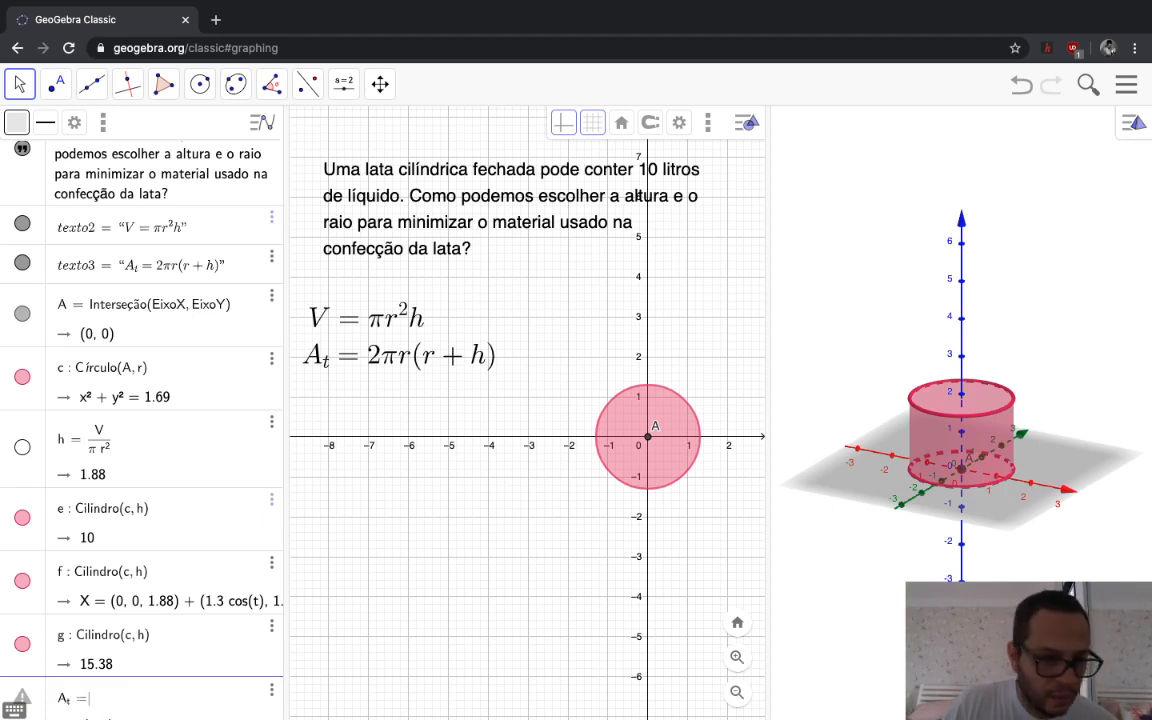
pyautogui.write('2')
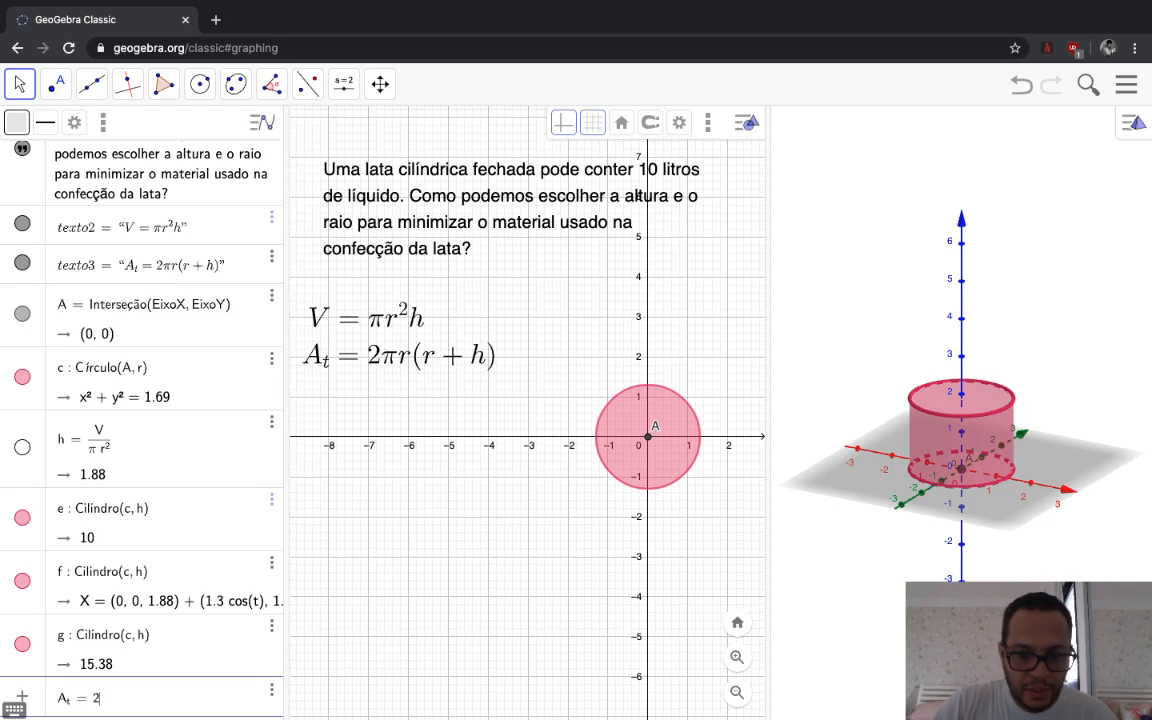
pyautogui.write('*pi*')
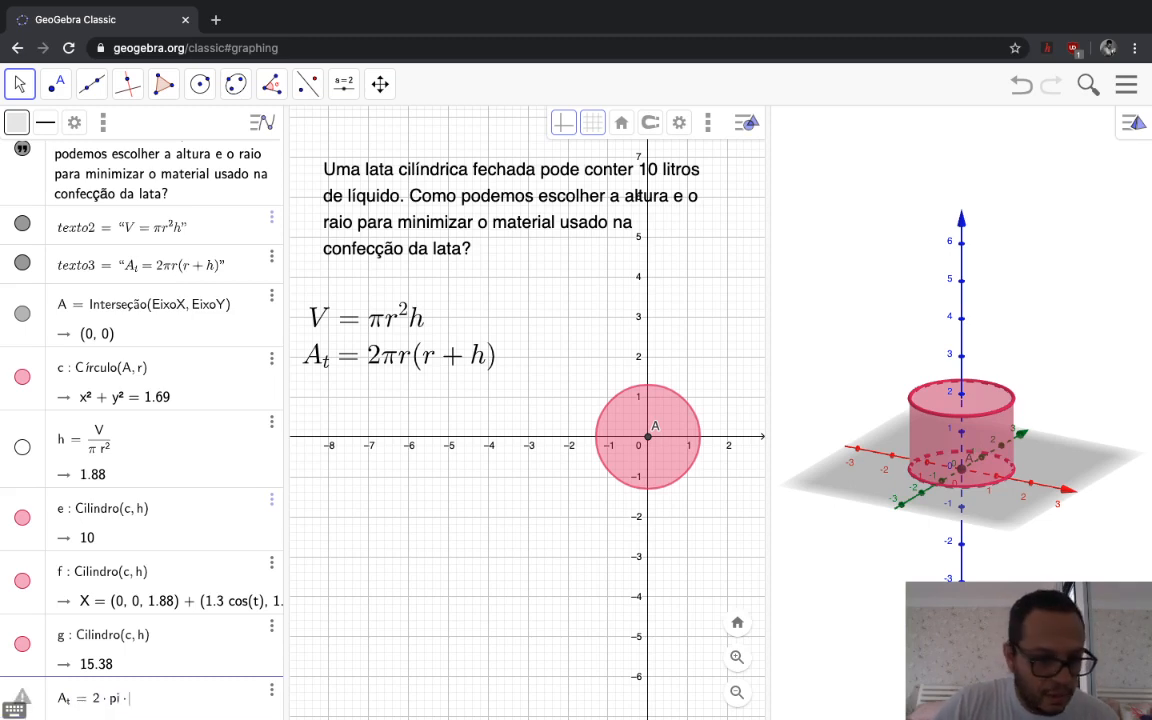
pyautogui.write('r')
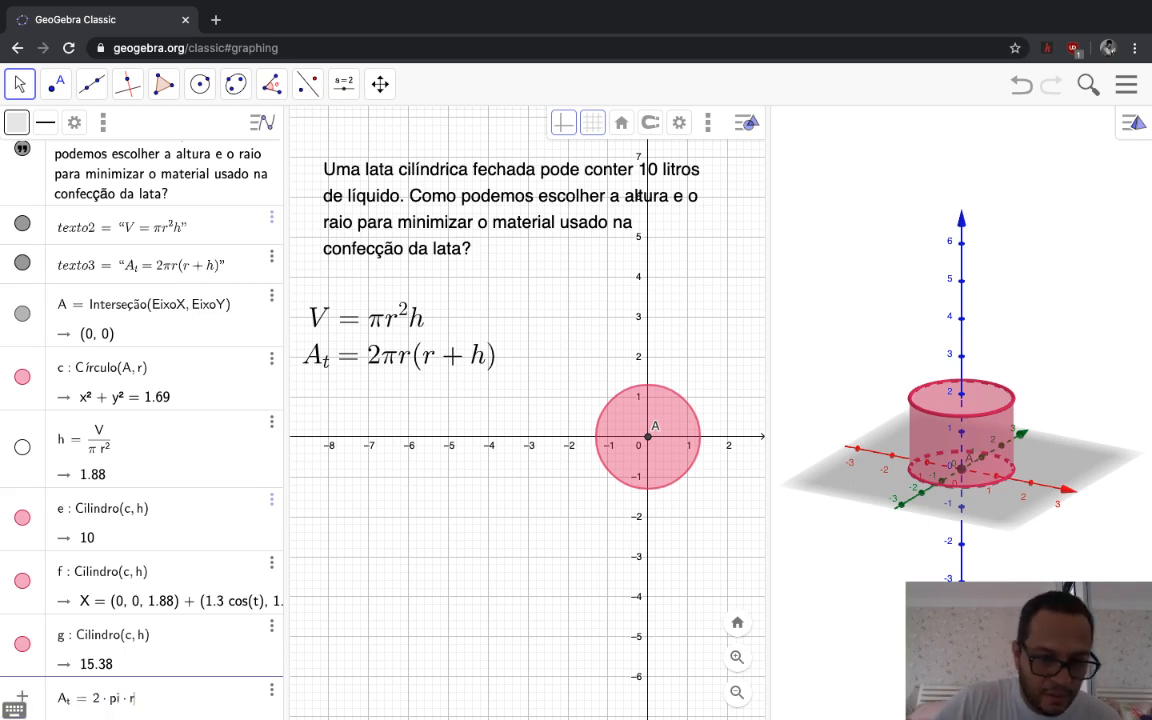
pyautogui.write('*(')
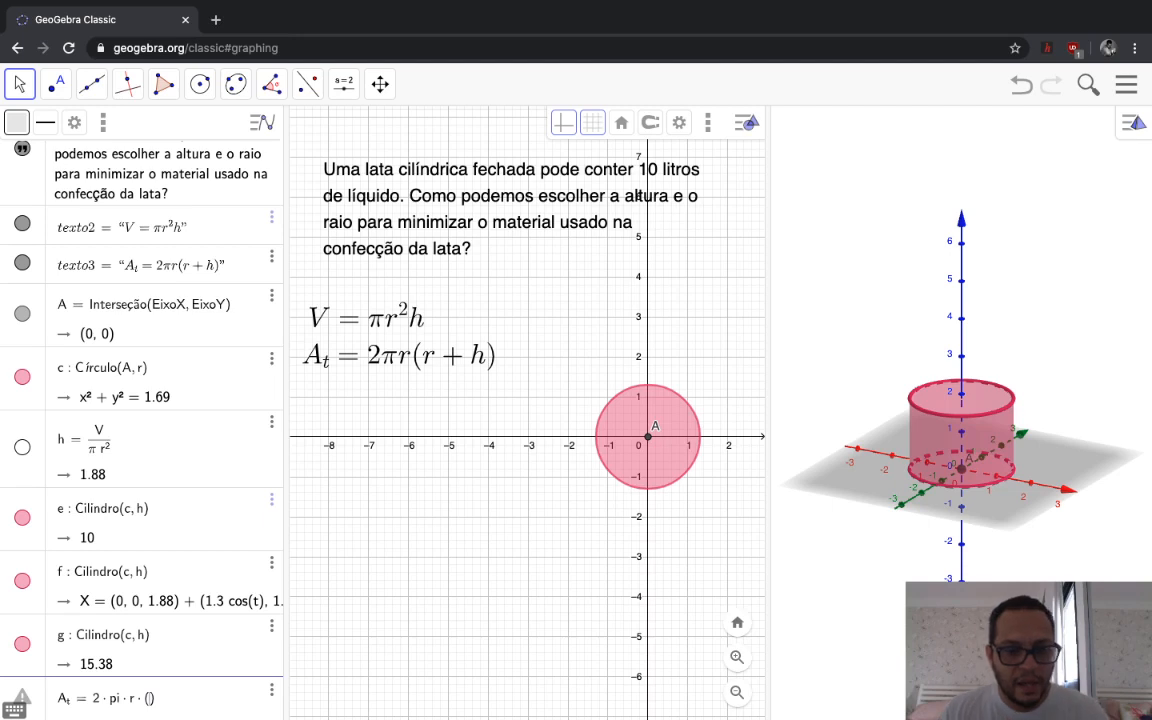
pyautogui.write('r+h')
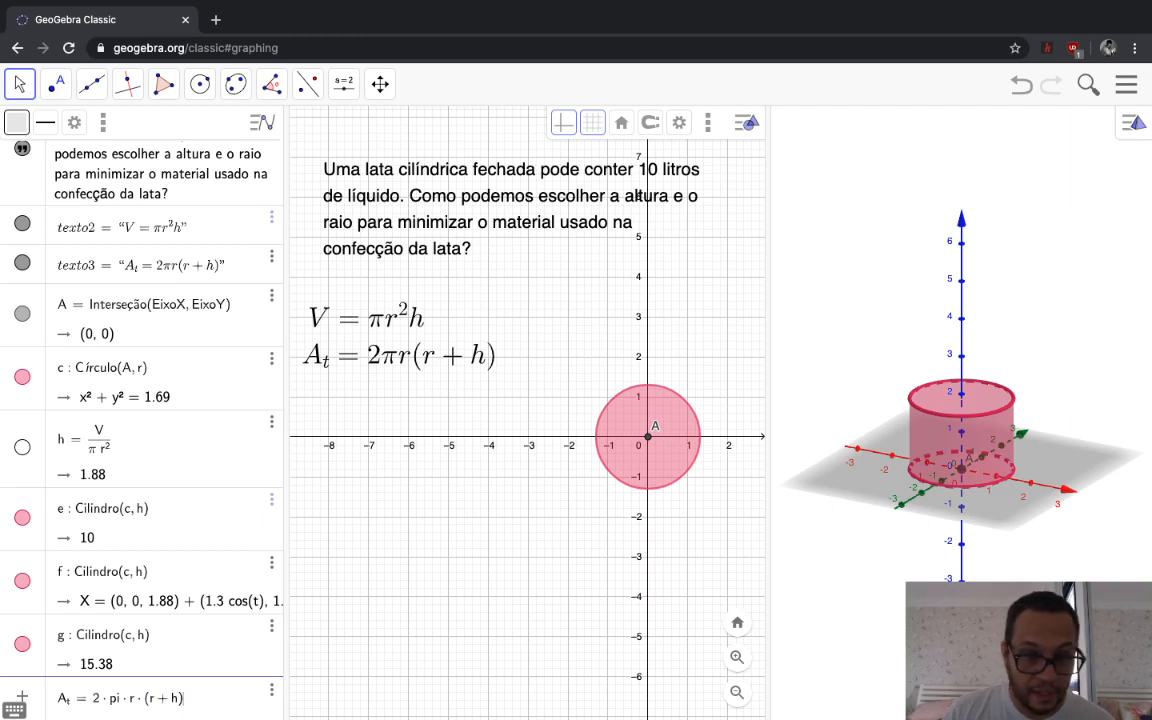
pyautogui.press('Return')
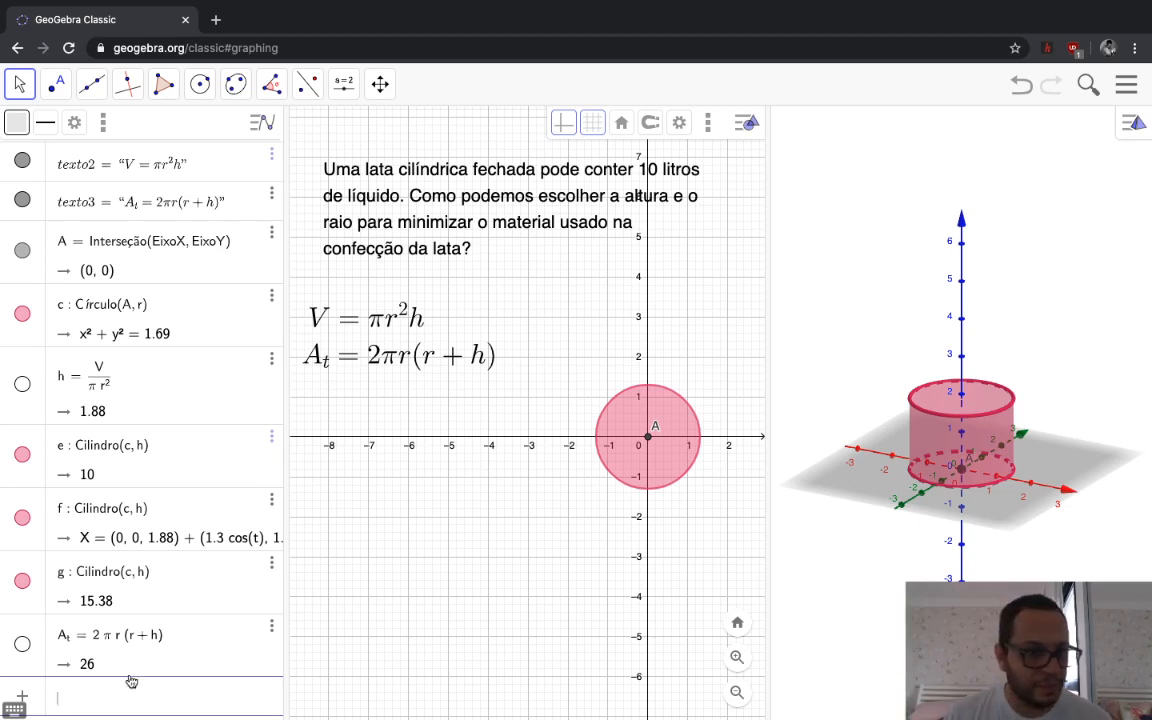
# Place the A_t value as a dynamic text in the 2D view, below the two formulas
pyautogui.click(70, 645)
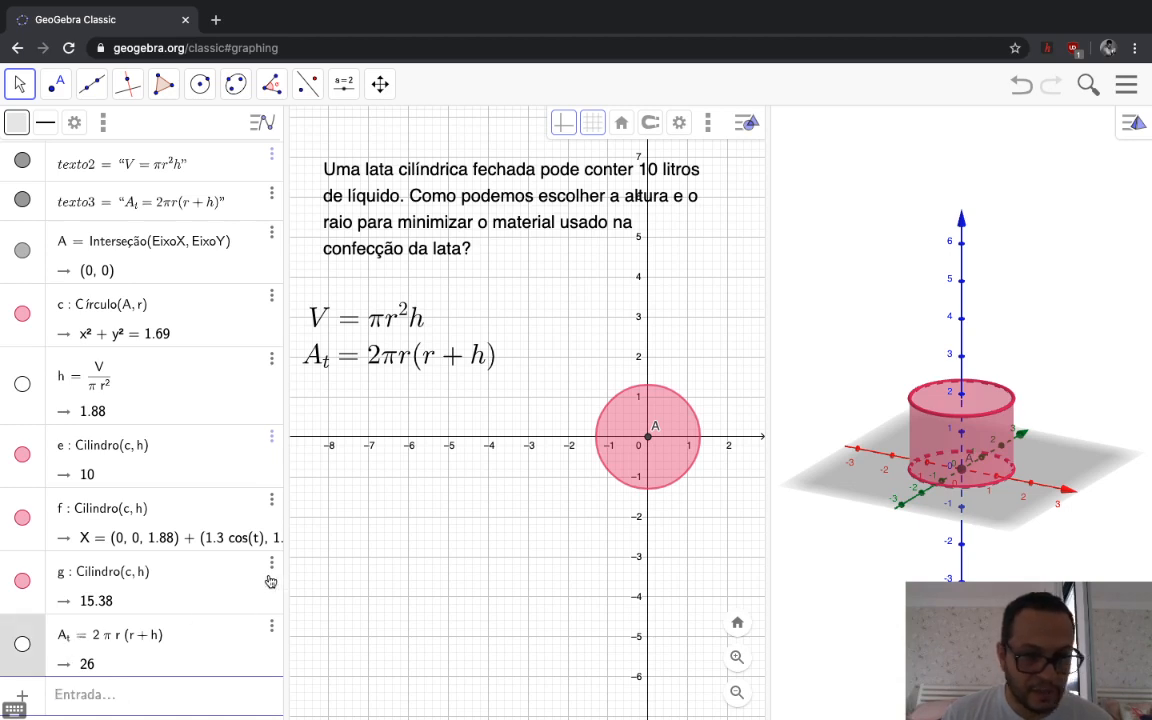
pyautogui.moveTo(270, 581); pyautogui.dragTo(358, 490)
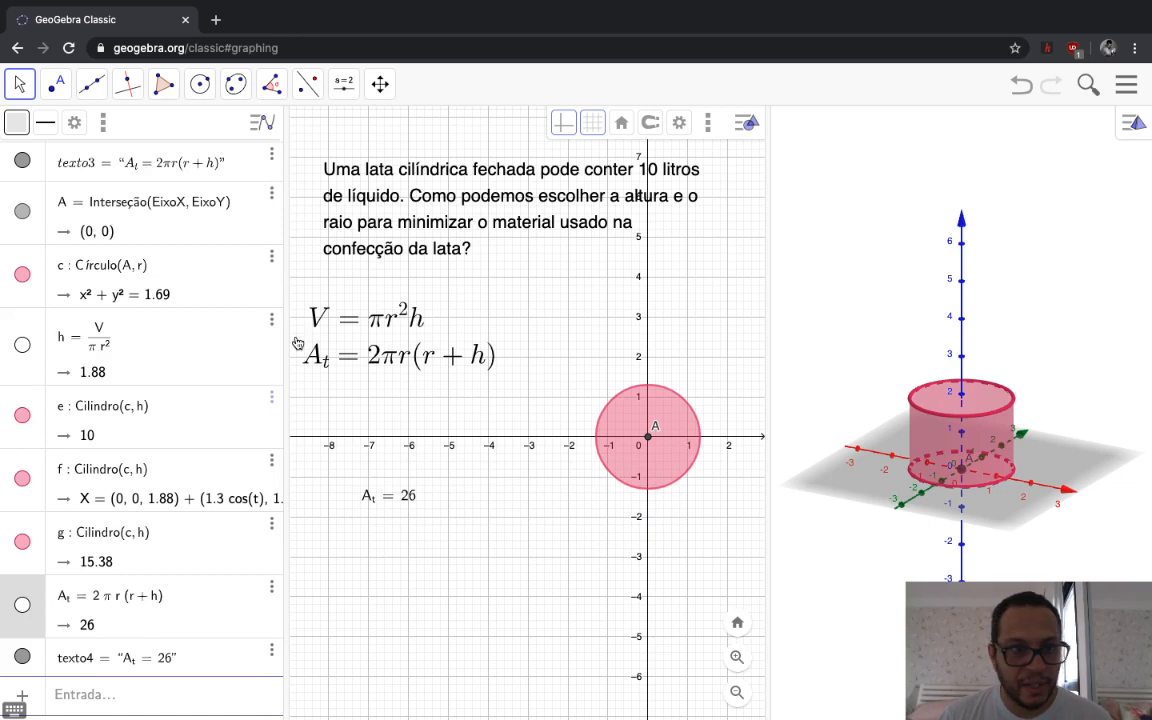
# Vary the r slider through 4, 3.1, 1.1 and 0.6 to compare the total area, and finish with r at 1.1
pyautogui.scroll(5, 228, 312)
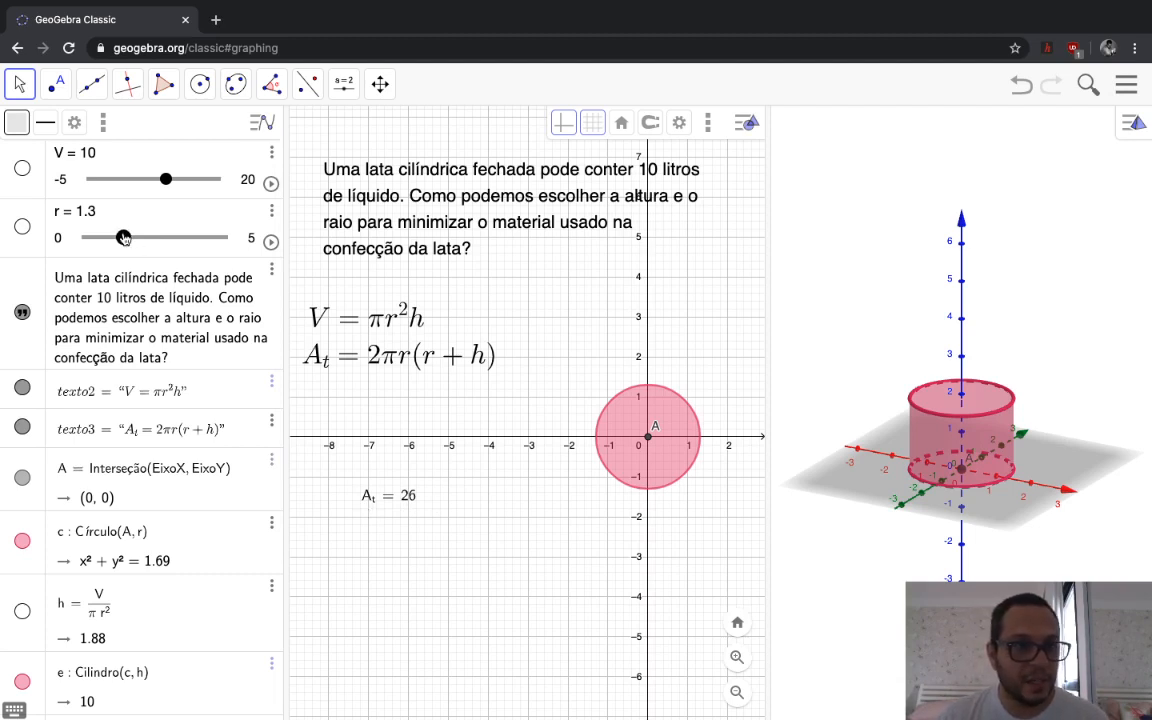
pyautogui.moveTo(123, 237); pyautogui.dragTo(195, 238)
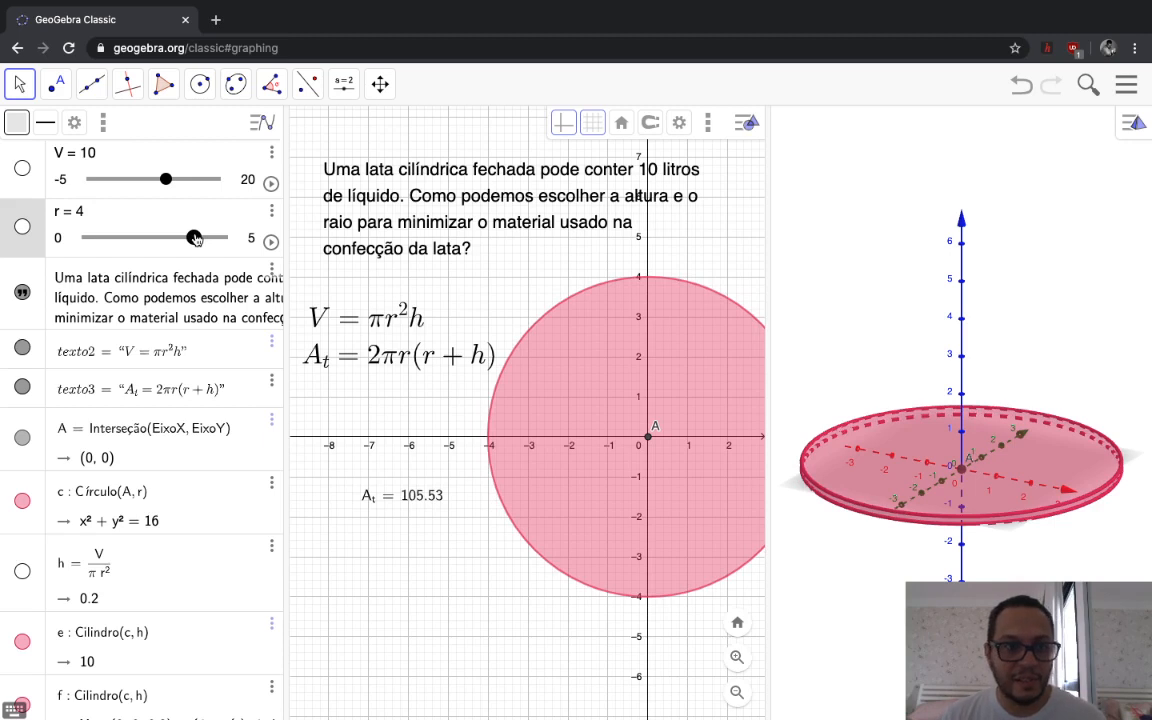
pyautogui.moveTo(195, 238); pyautogui.dragTo(170, 241)
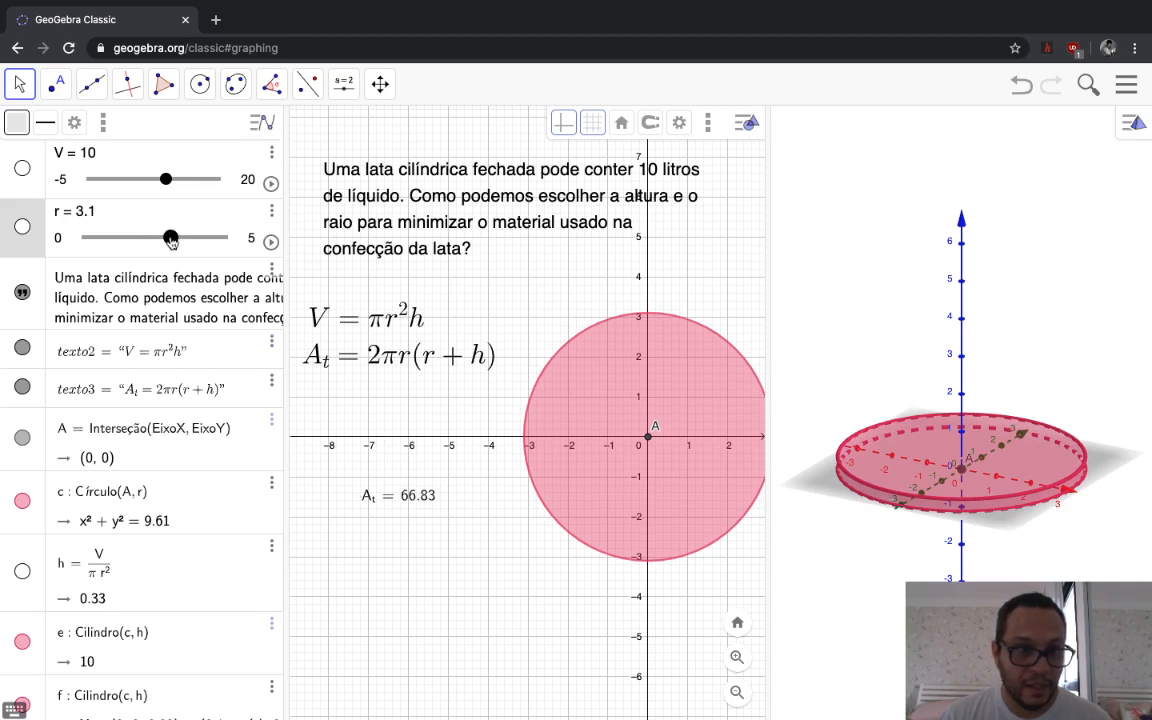
pyautogui.moveTo(171, 241); pyautogui.dragTo(119, 243)
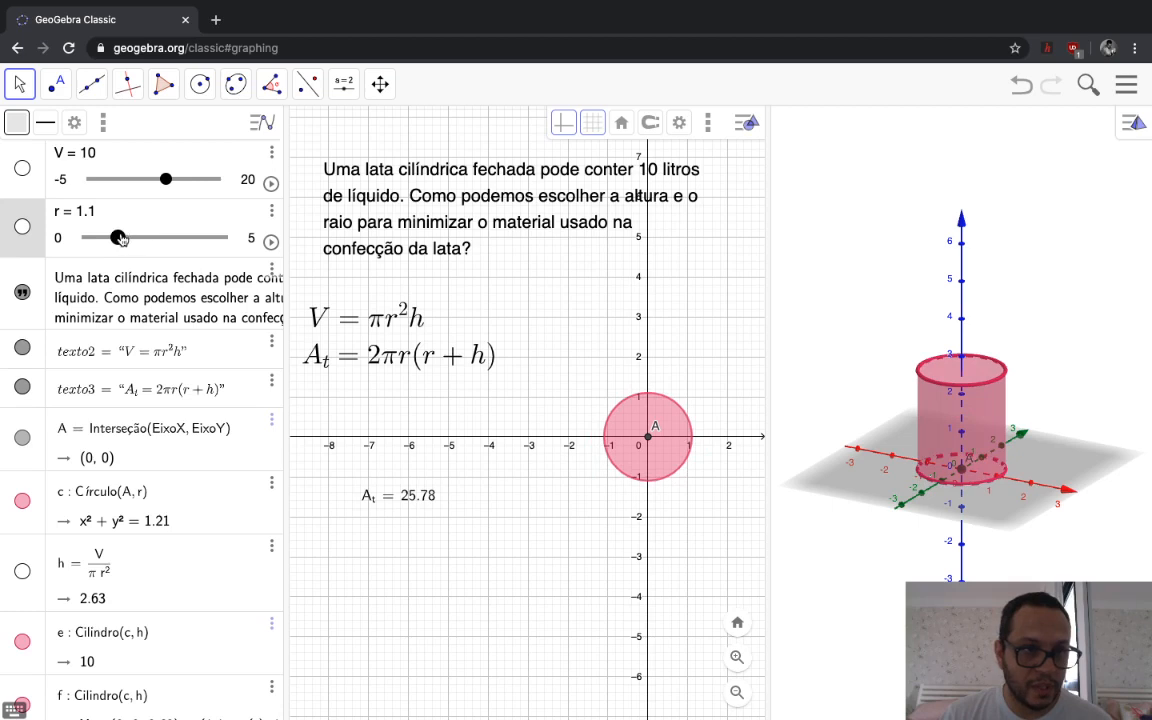
pyautogui.moveTo(119, 243); pyautogui.dragTo(106, 246)
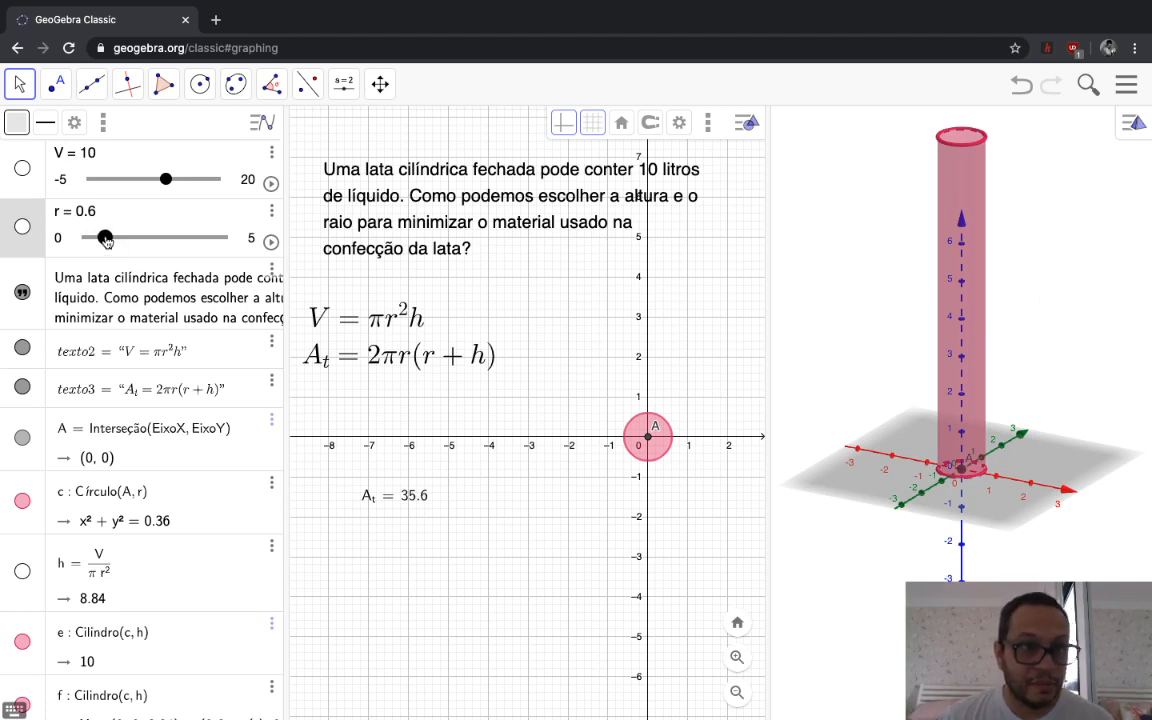
pyautogui.moveTo(105, 241); pyautogui.dragTo(116, 241)
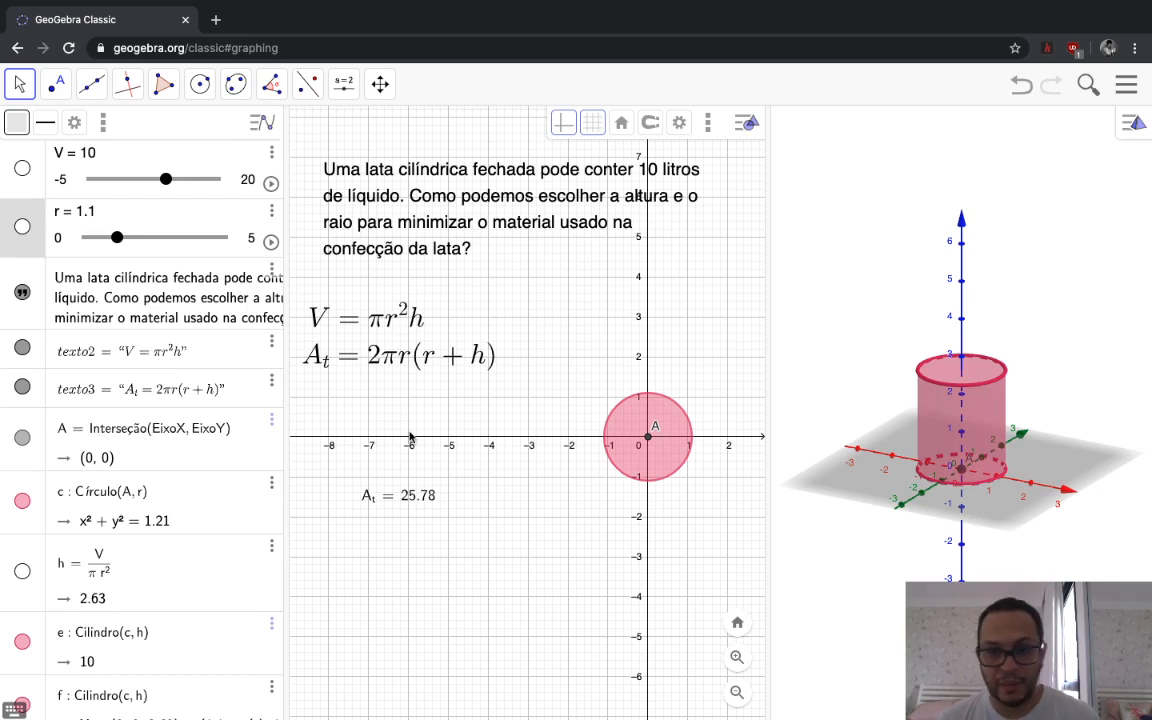
pyautogui.scroll(-3, 508, 515)
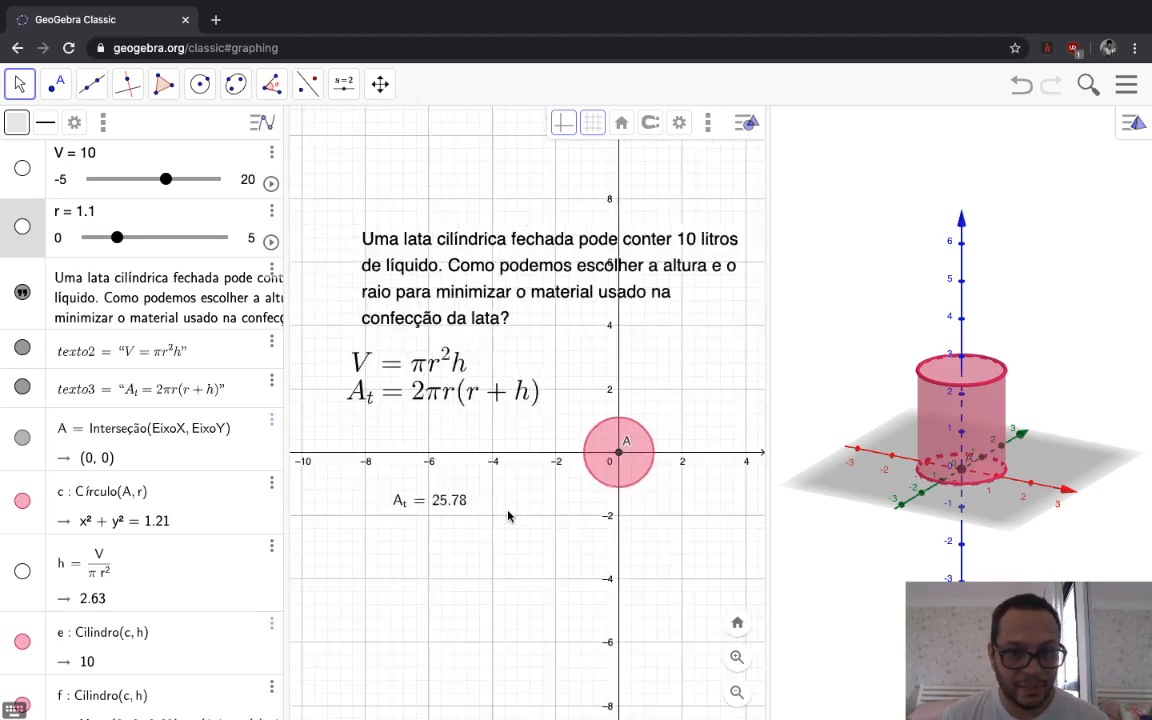
pyautogui.scroll(2, 508, 515)
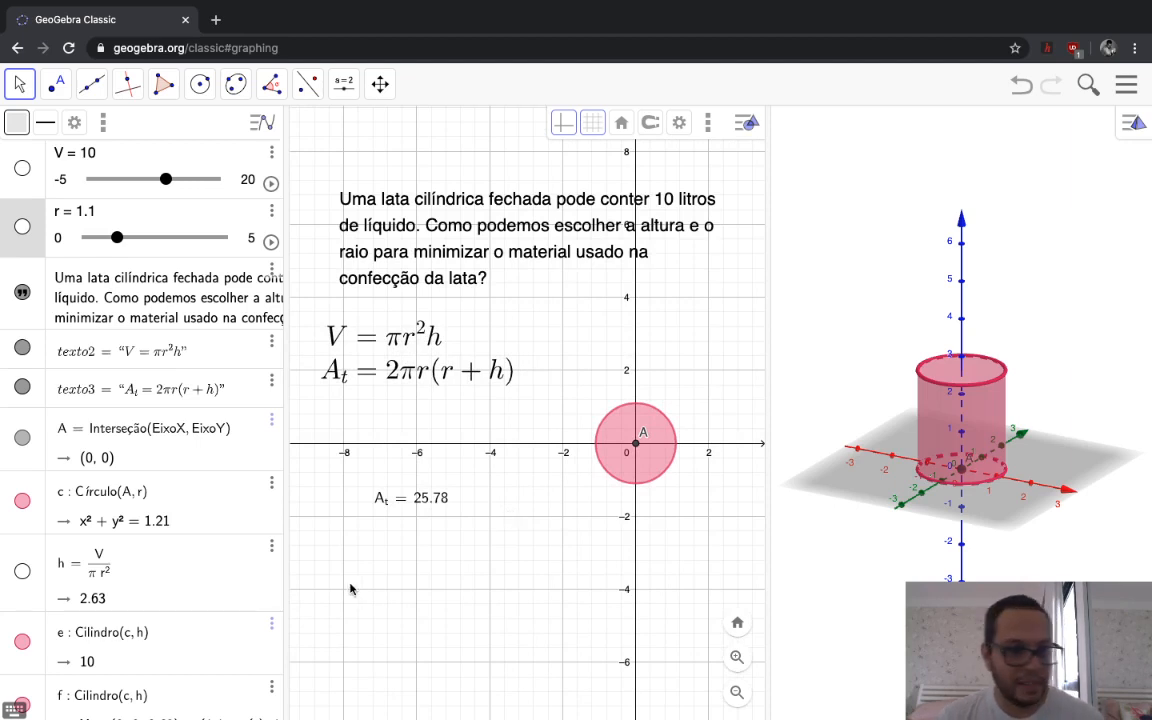
pyautogui.scroll(-3, 170, 580)
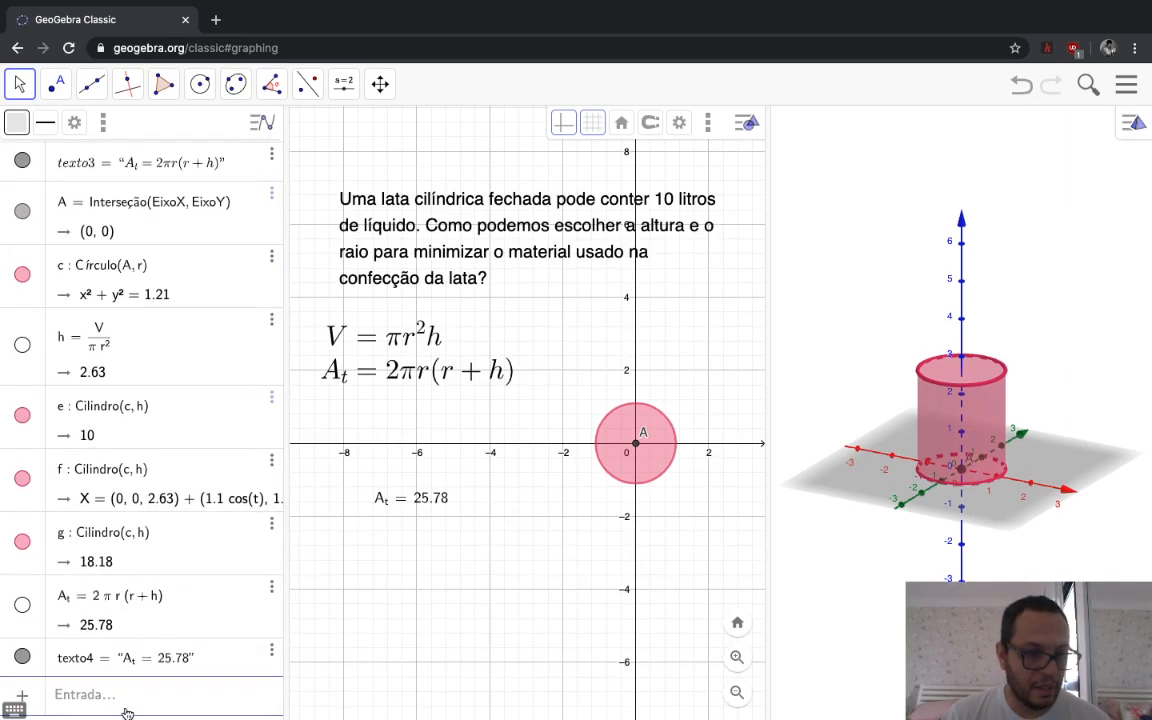